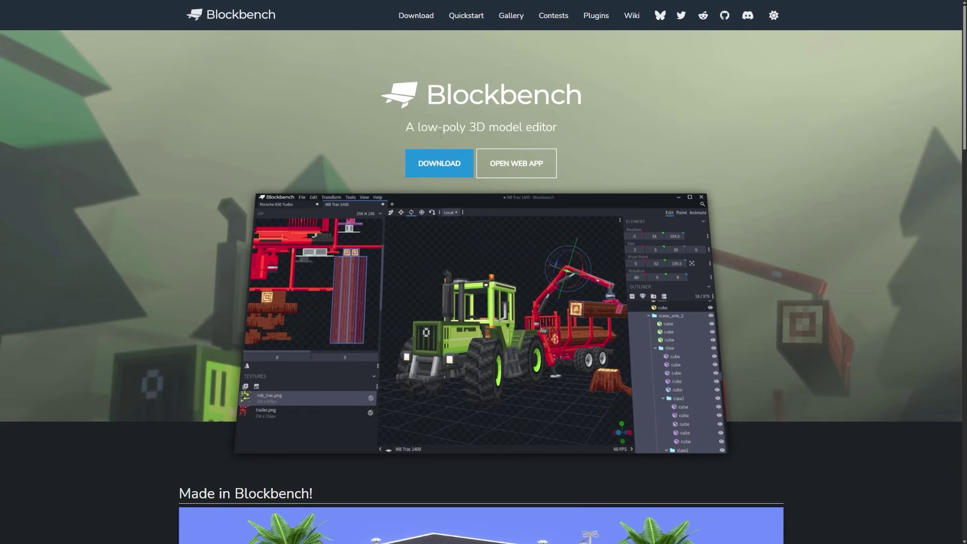
Step: Download the Windows Intel/AMD installer from the Blockbench website's Downloads page
{"action": "scroll", "coordinate": [538, 132], "scroll_direction": "down", "scroll_amount": 8}
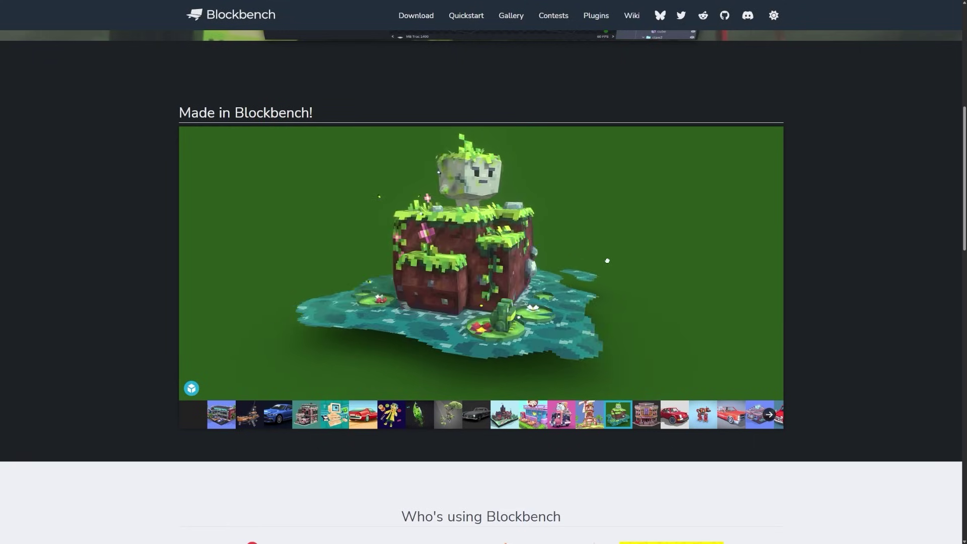
{"action": "mouse_move", "coordinate": [583, 253]}
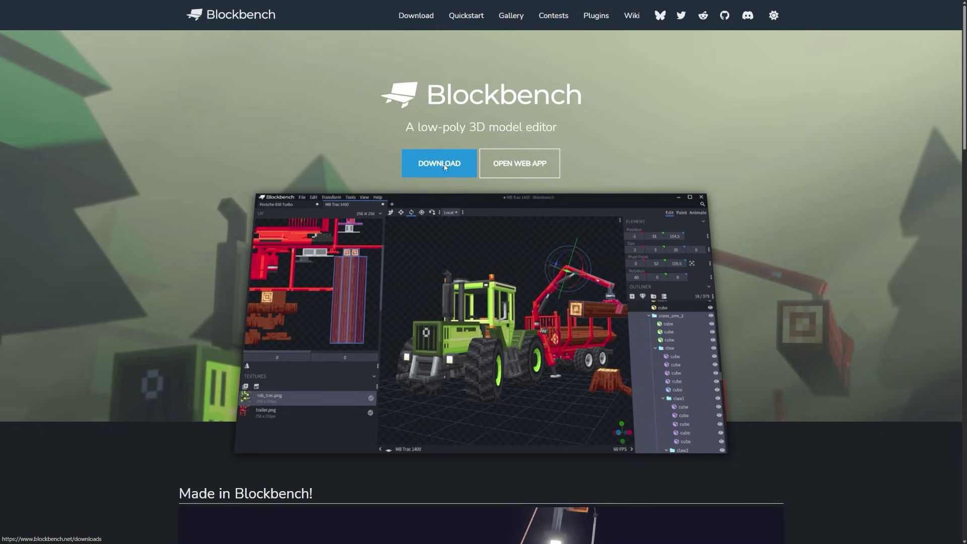
{"action": "left_click", "coordinate": [471, 165]}
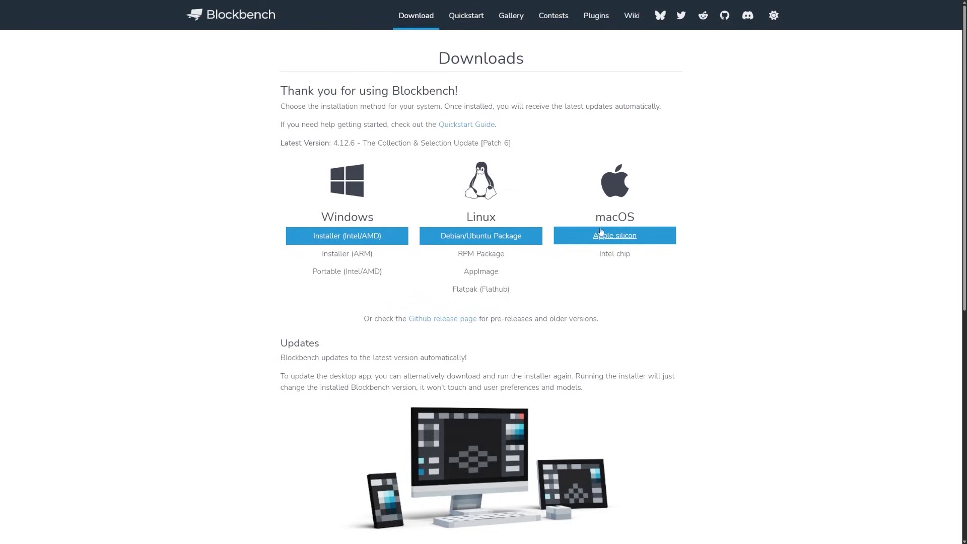
{"action": "left_click", "coordinate": [327, 236]}
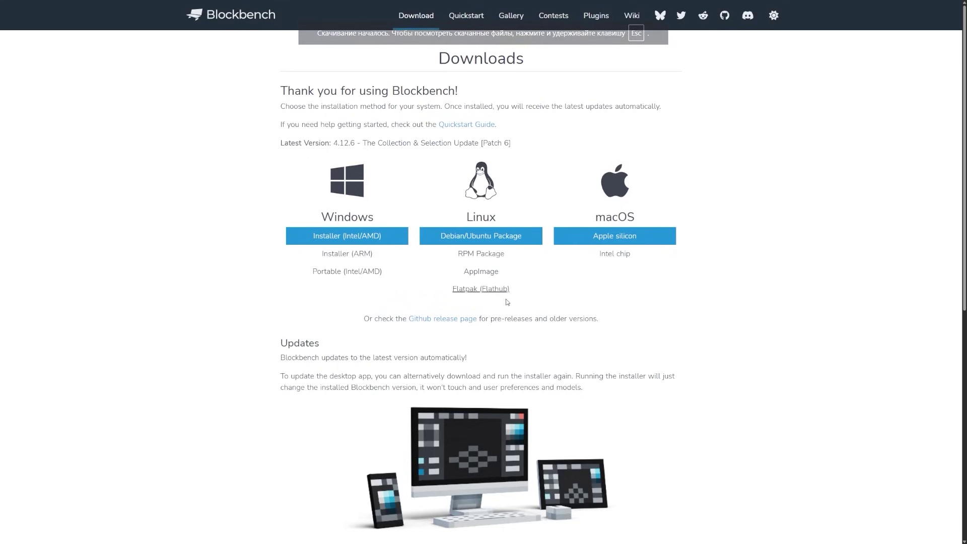
{"action": "scroll", "coordinate": [658, 304], "scroll_direction": "down", "scroll_amount": 3}
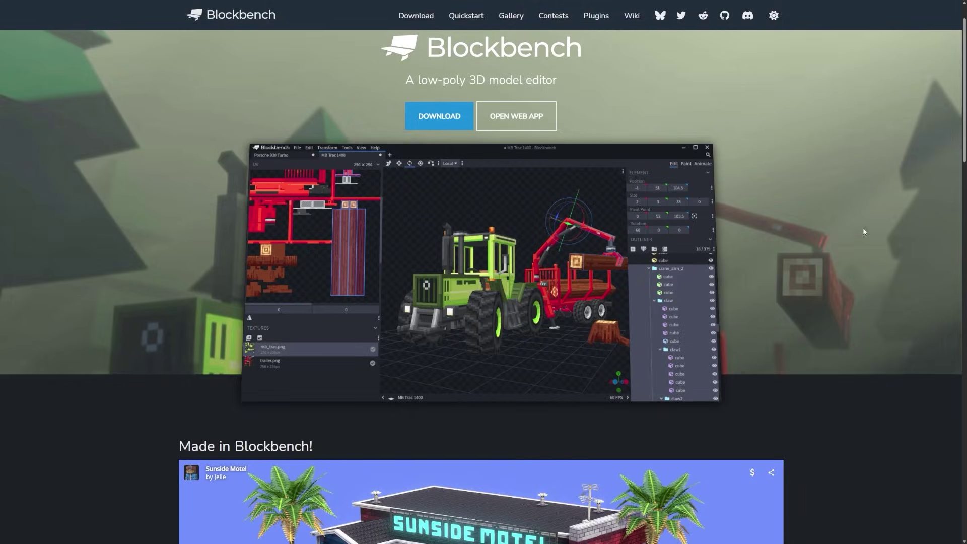
Step: Launch the Blockbench web app from the landing page and look over its start screen
{"action": "left_click", "coordinate": [519, 117]}
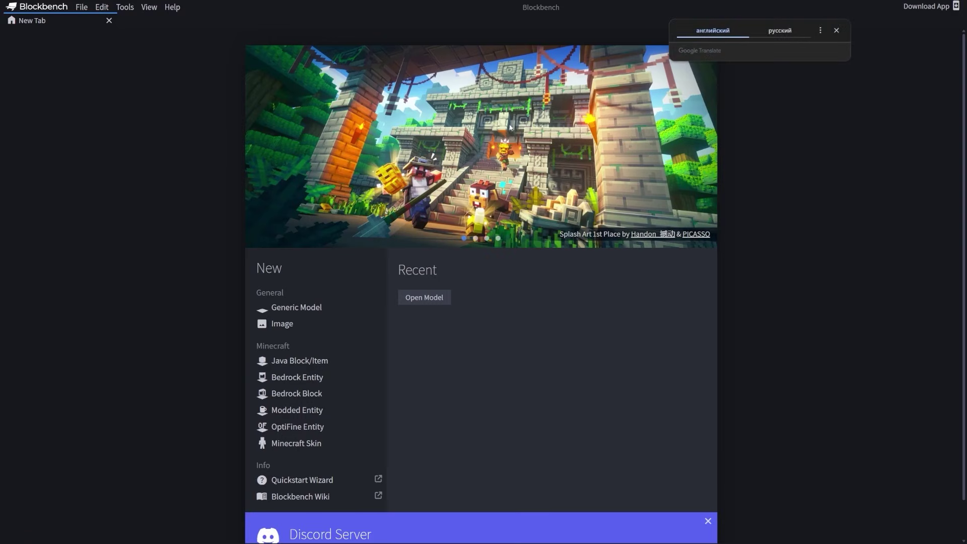
{"action": "scroll", "coordinate": [522, 237], "scroll_direction": "down", "scroll_amount": 1}
{"action": "scroll", "coordinate": [280, 360], "scroll_direction": "up", "scroll_amount": 1}
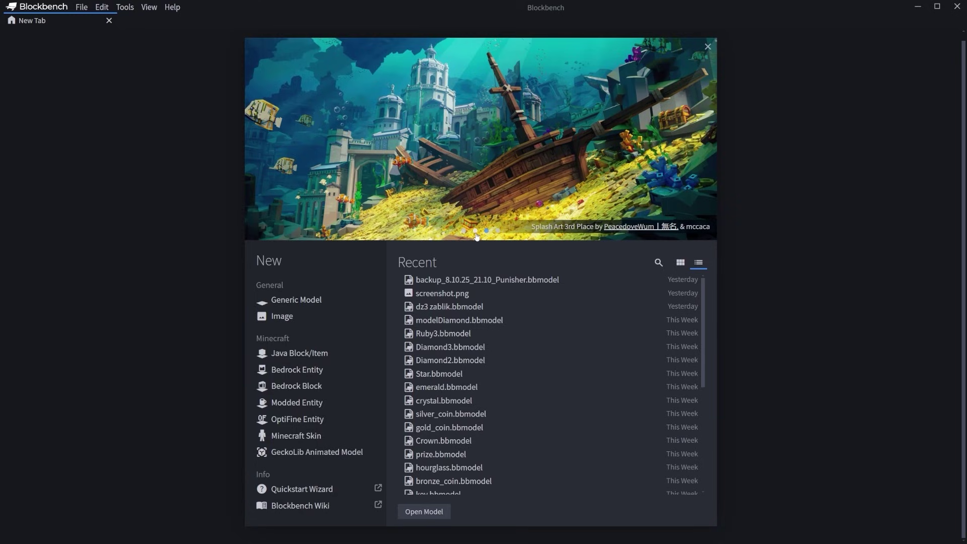
Step: Browse the start screen splash art, ending on the fiery dragon scene
{"action": "left_click", "coordinate": [475, 230]}
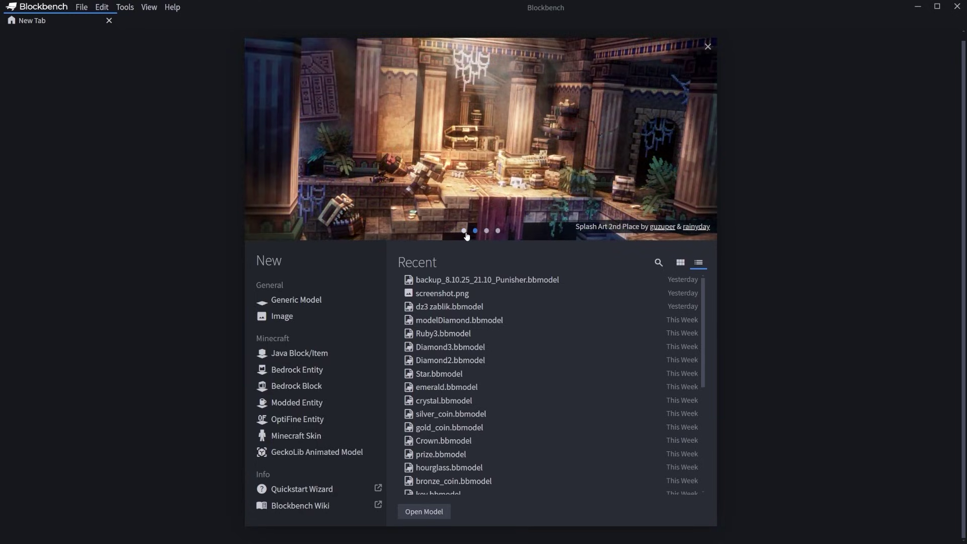
{"action": "left_click", "coordinate": [464, 232]}
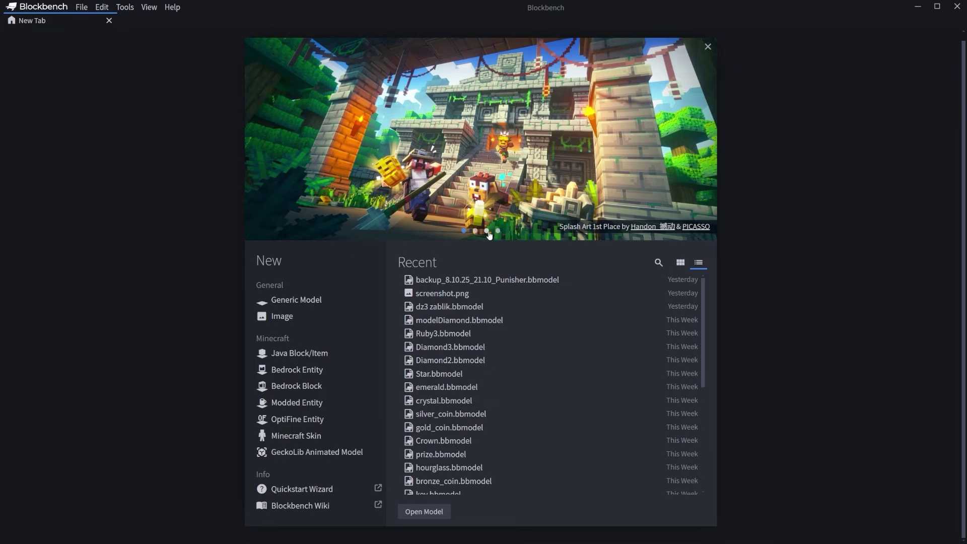
{"action": "left_click", "coordinate": [487, 232]}
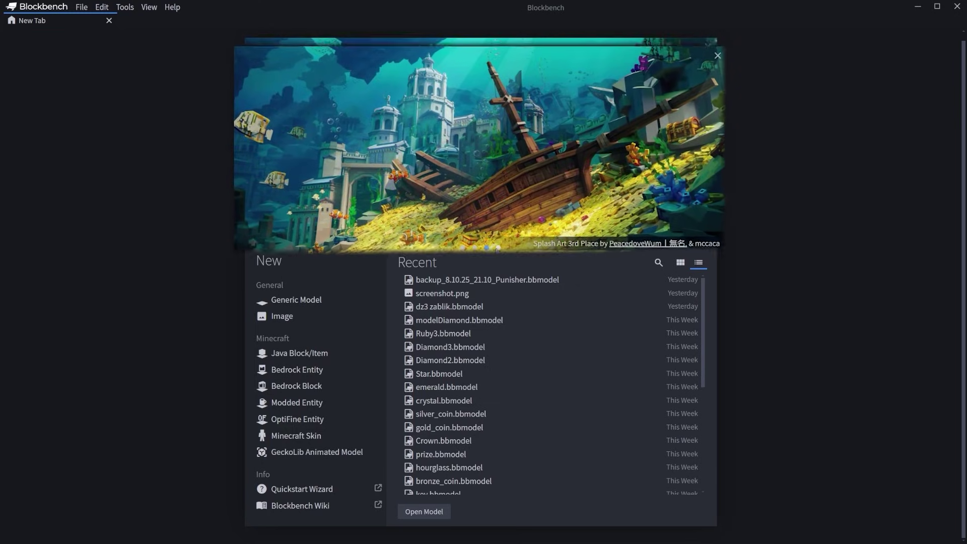
{"action": "mouse_move", "coordinate": [494, 235]}
{"action": "left_click", "coordinate": [501, 332]}
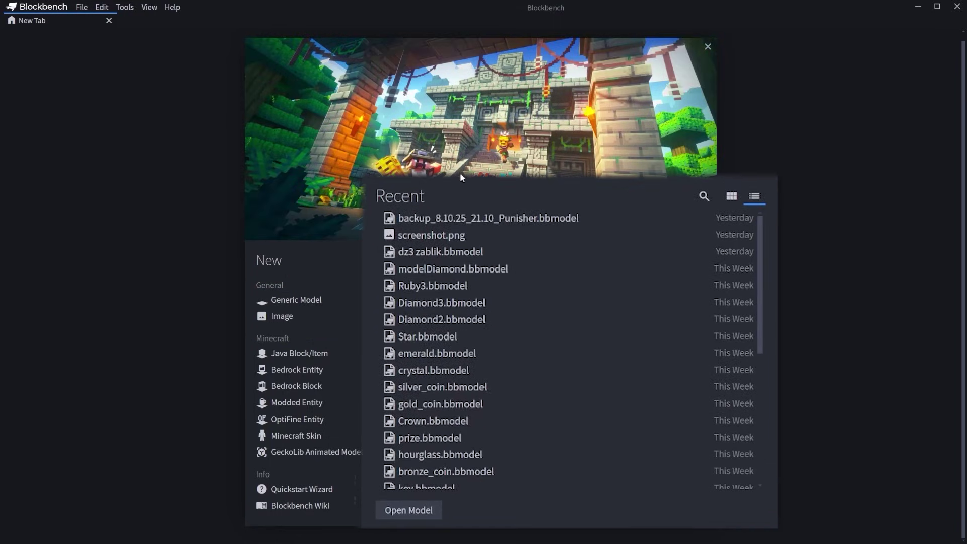
Step: Switch Recent files between list and thumbnail grid, end on grid, and try the search
{"action": "left_click", "coordinate": [733, 198]}
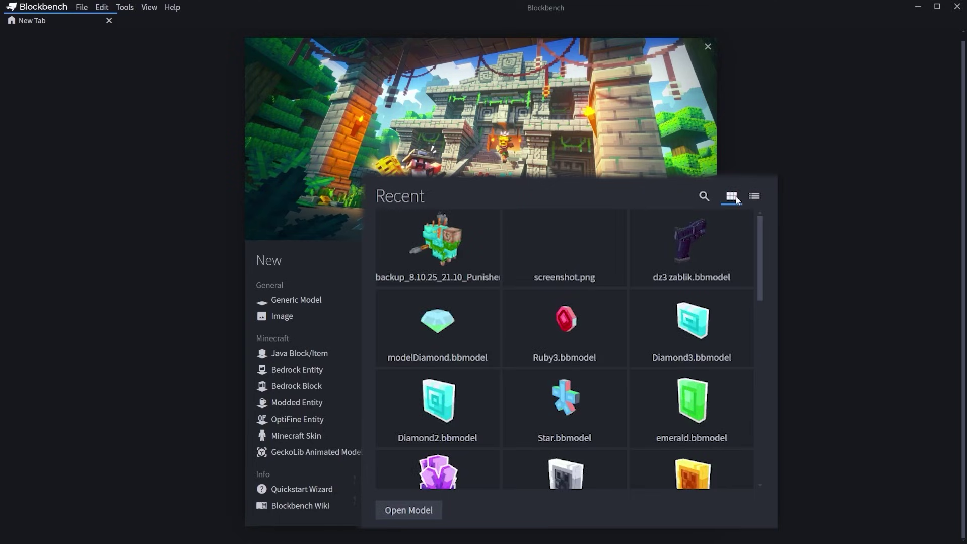
{"action": "left_click", "coordinate": [754, 196]}
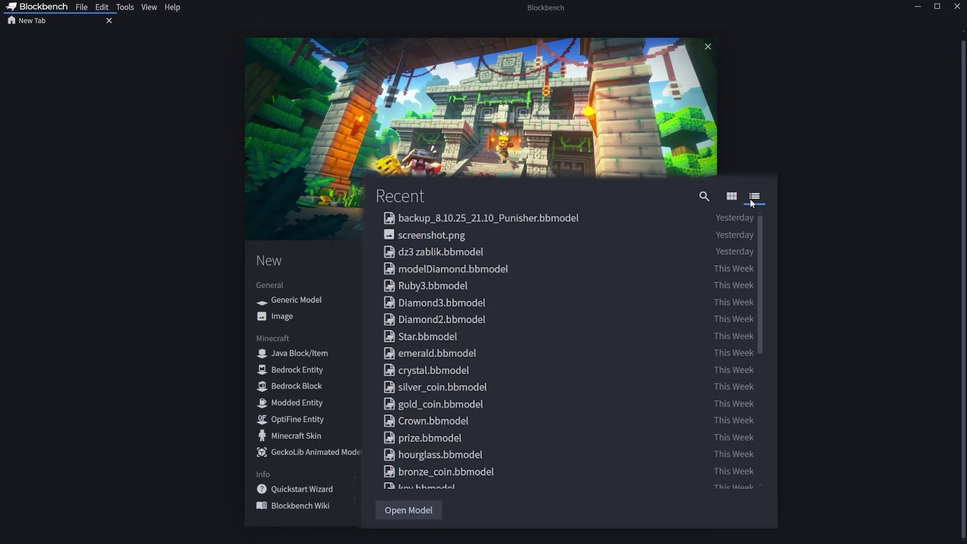
{"action": "left_click", "coordinate": [733, 197]}
{"action": "left_click", "coordinate": [704, 197]}
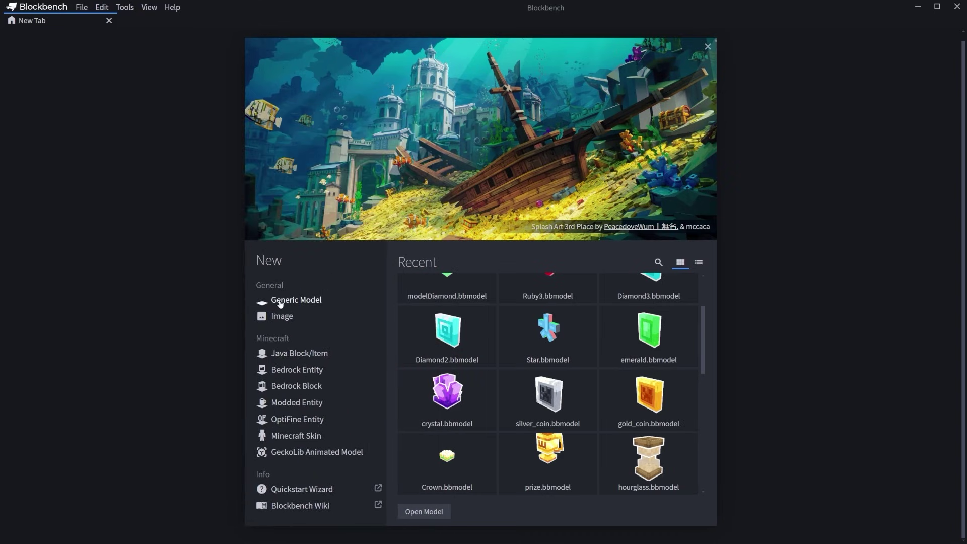
Step: Read each format's details from Generic Model to Minecraft Skin, finishing on Java Block/Item
{"action": "left_click", "coordinate": [300, 305]}
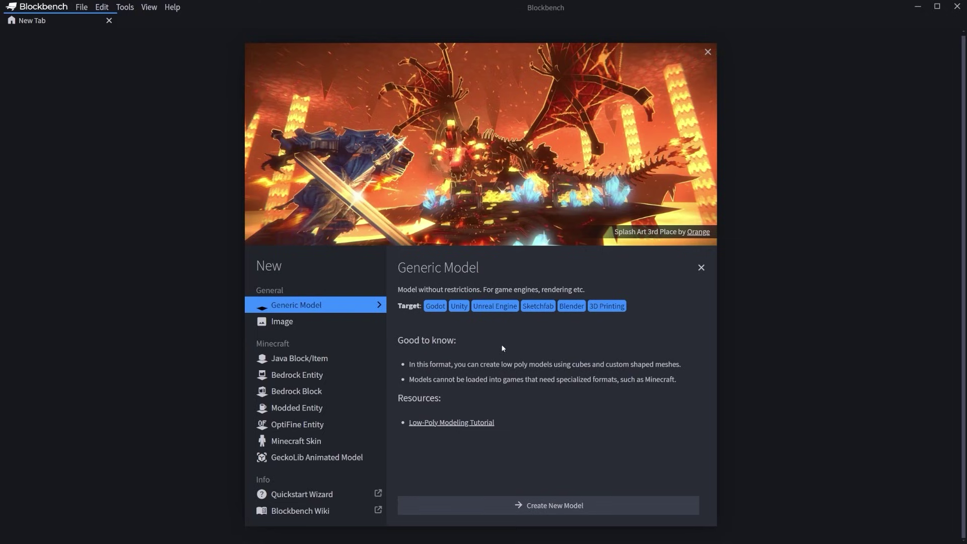
{"action": "left_click", "coordinate": [286, 327]}
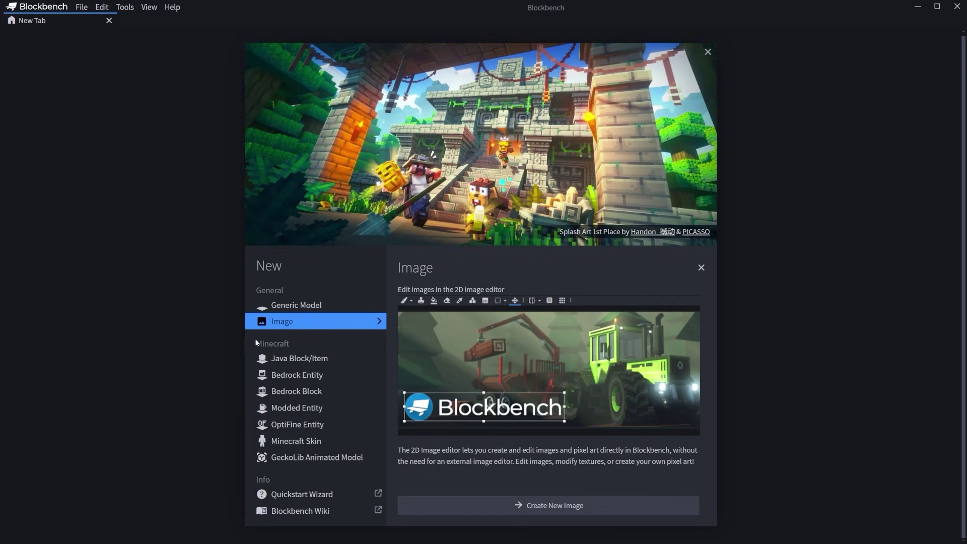
{"action": "left_click", "coordinate": [293, 359]}
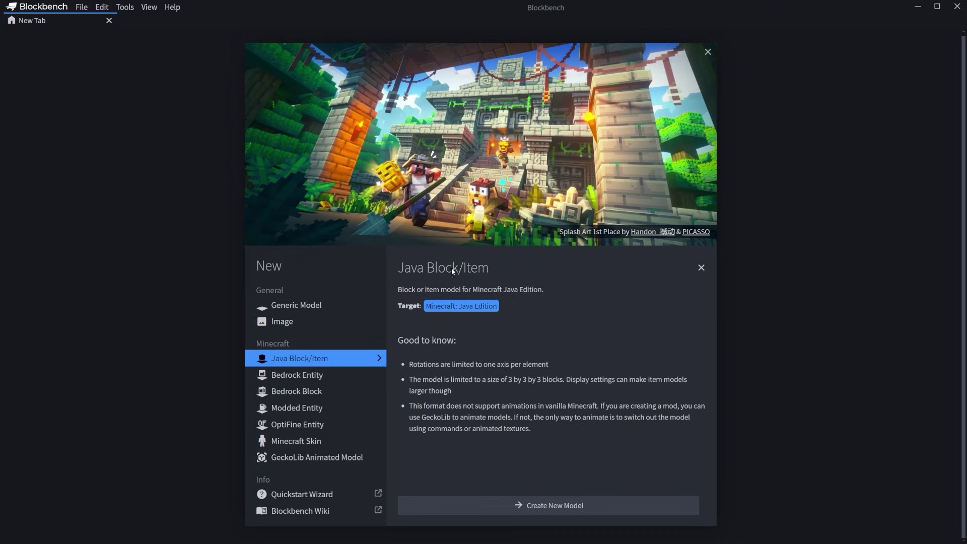
{"action": "left_click", "coordinate": [302, 374]}
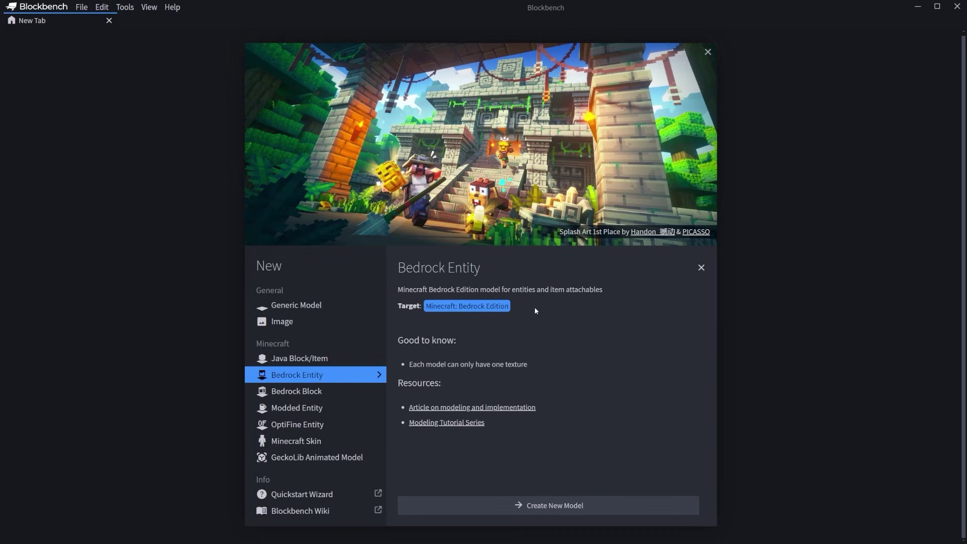
{"action": "left_click", "coordinate": [310, 392]}
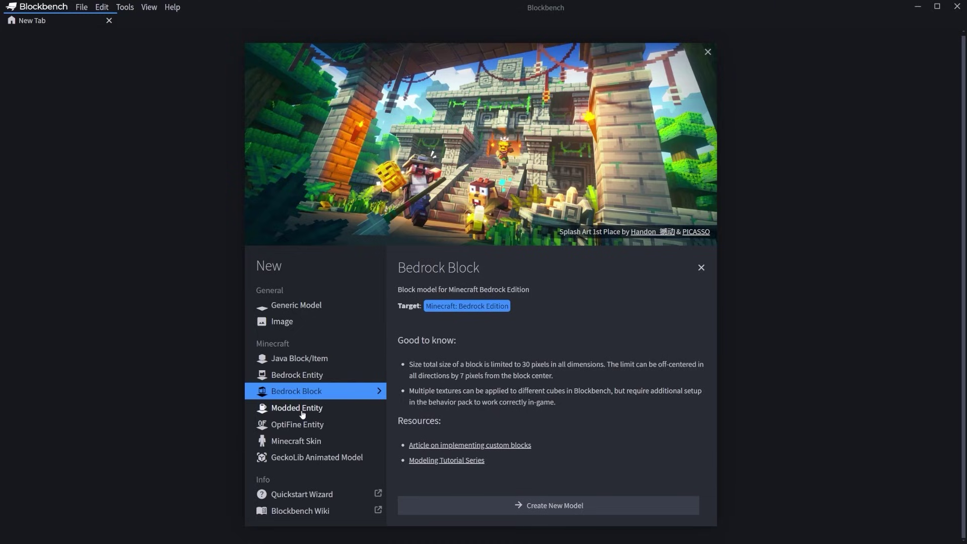
{"action": "left_click", "coordinate": [322, 409]}
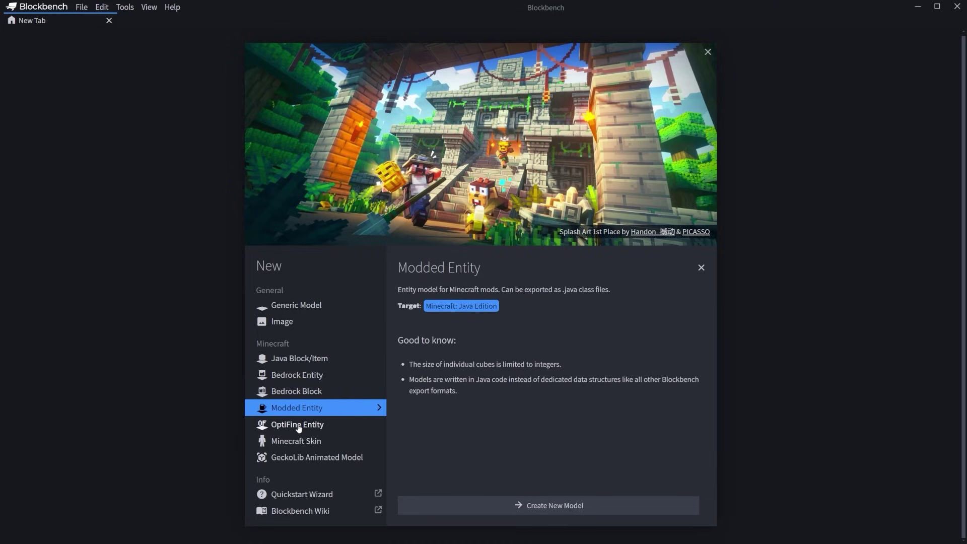
{"action": "left_click", "coordinate": [282, 426]}
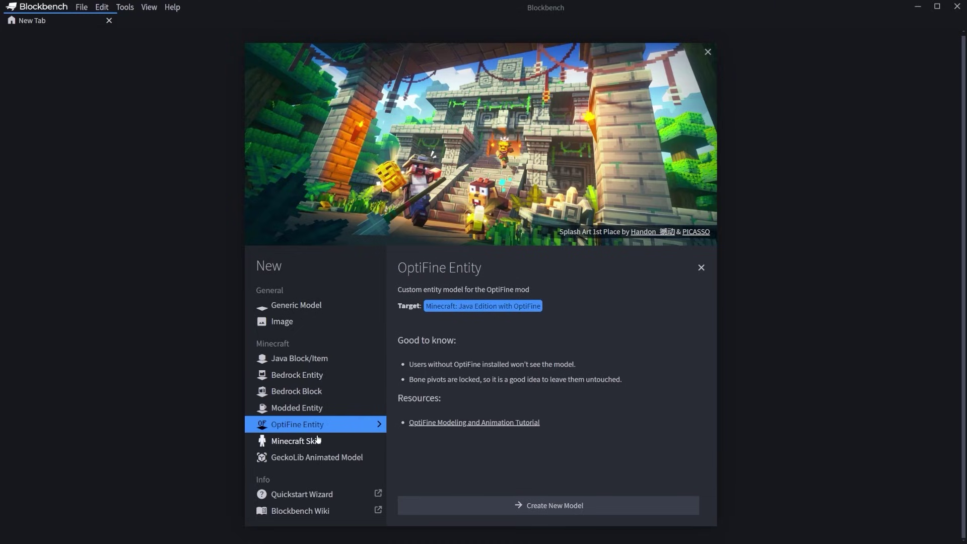
{"action": "left_click", "coordinate": [359, 440]}
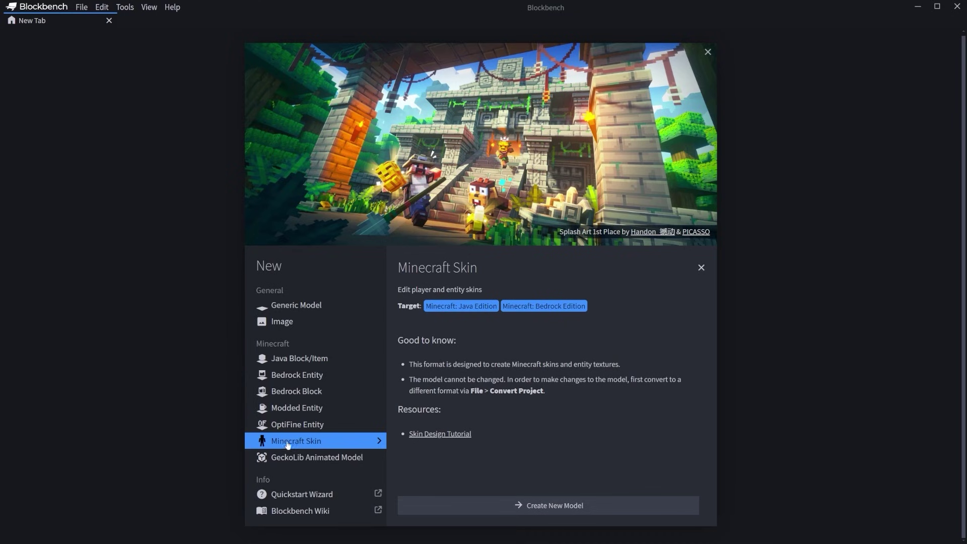
{"action": "left_click", "coordinate": [380, 252]}
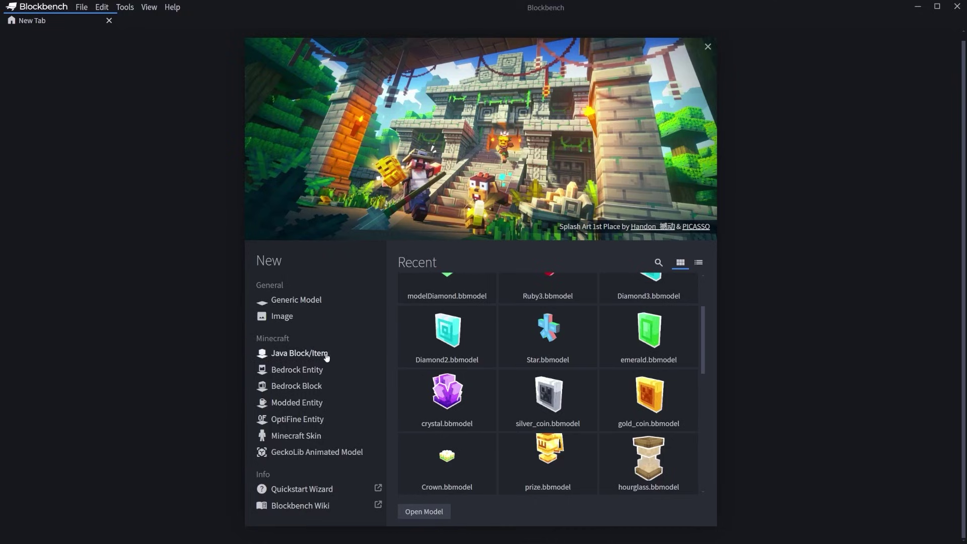
{"action": "left_click", "coordinate": [293, 355]}
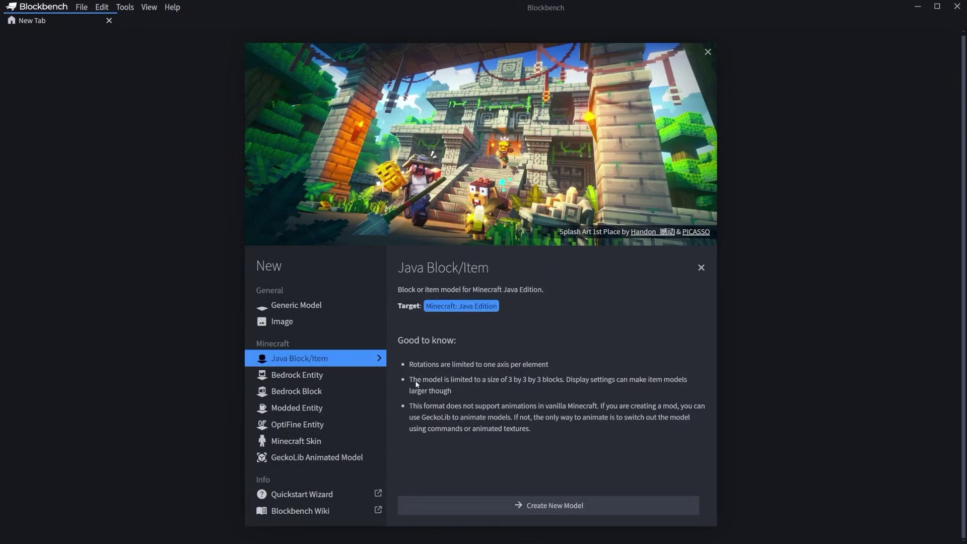
{"action": "left_click", "coordinate": [535, 505]}
{"action": "left_click", "coordinate": [519, 198]}
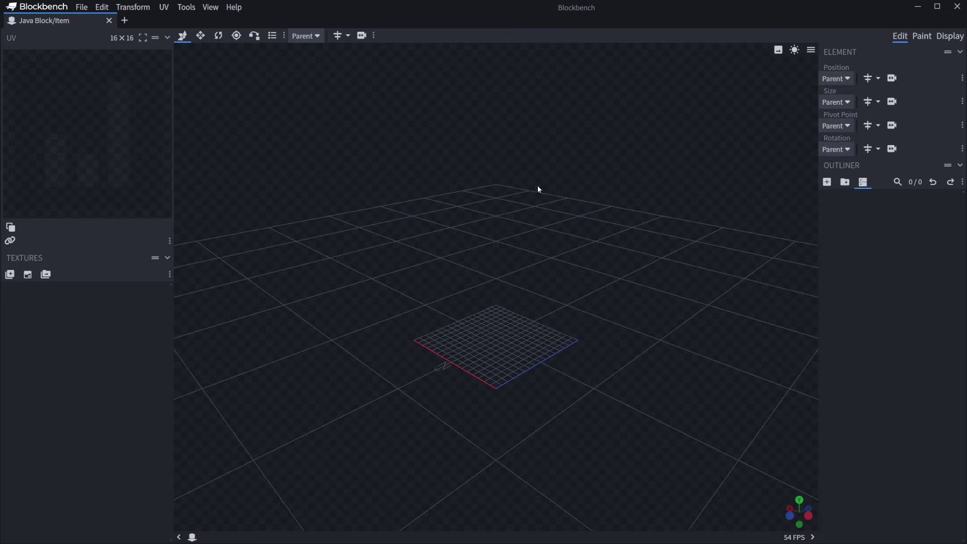
{"action": "left_click", "coordinate": [950, 36]}
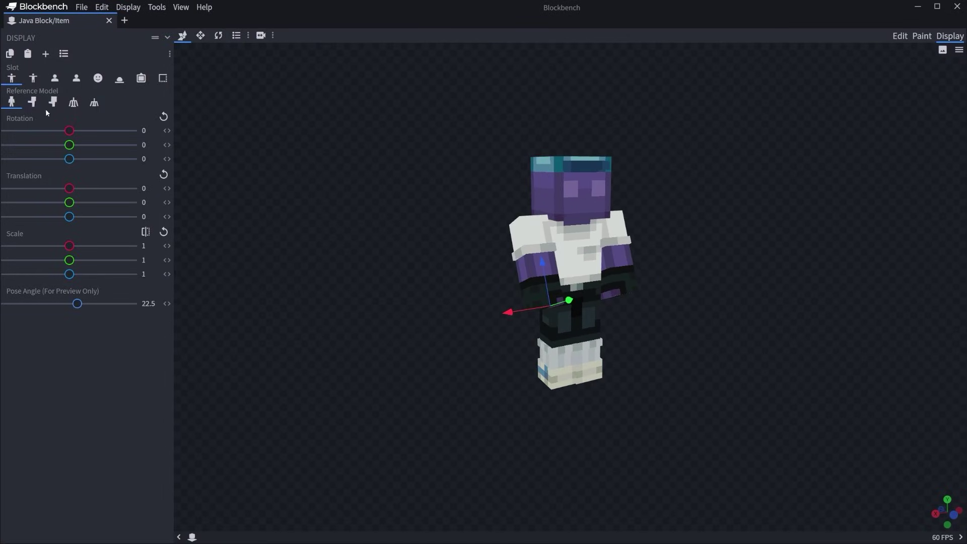
{"action": "left_click", "coordinate": [33, 78]}
{"action": "left_click", "coordinate": [98, 78]}
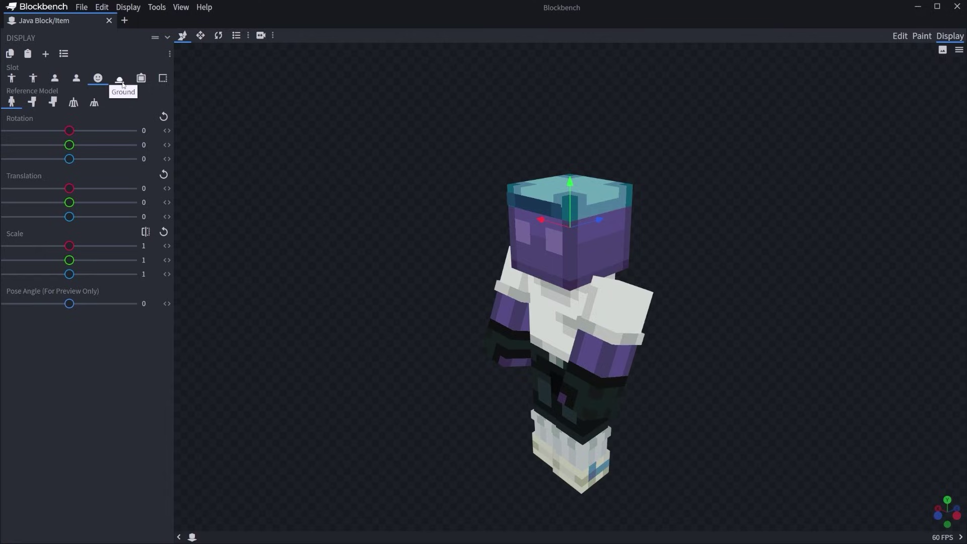
{"action": "left_click", "coordinate": [121, 80]}
{"action": "left_click", "coordinate": [141, 79]}
{"action": "left_click", "coordinate": [163, 79]}
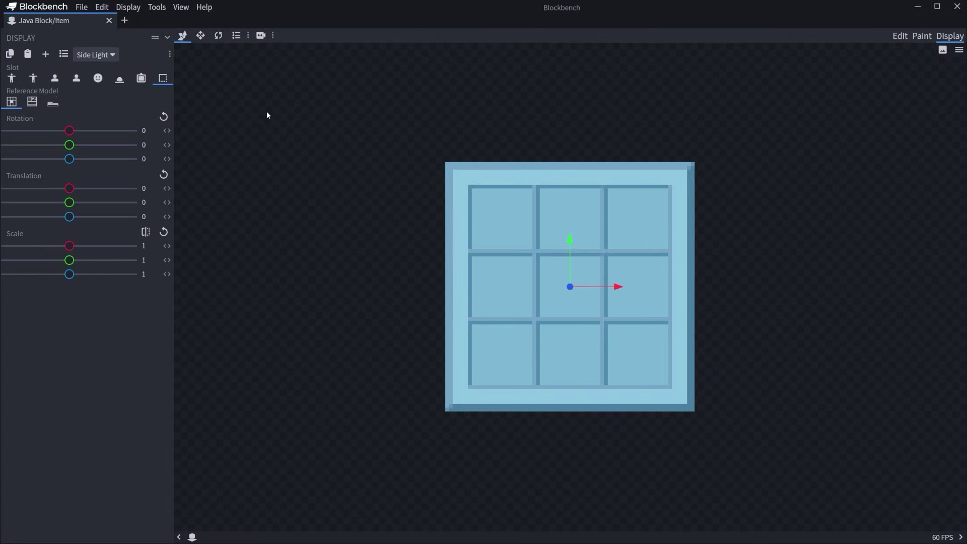
{"action": "left_click", "coordinate": [11, 78]}
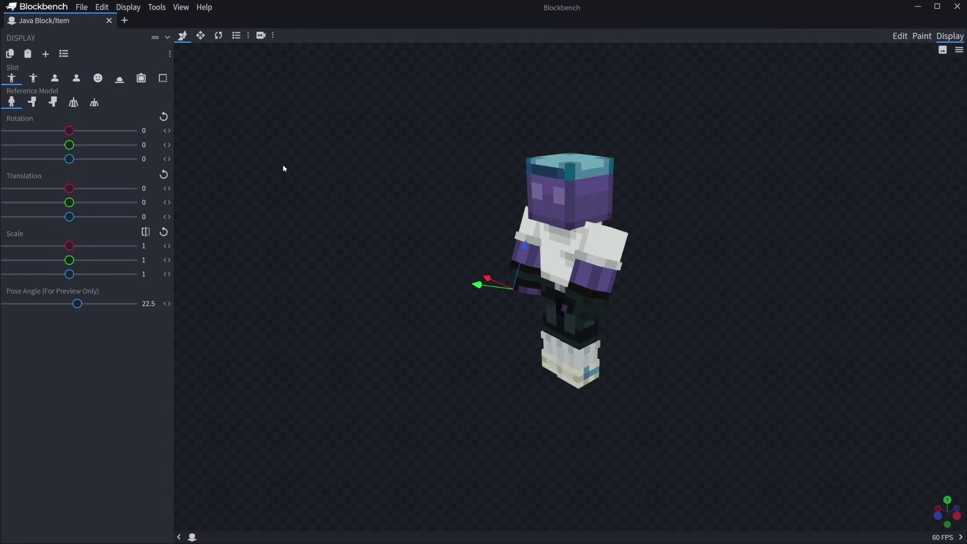
{"action": "left_click_drag", "start_coordinate": [423, 189], "coordinate": [855, 56]}
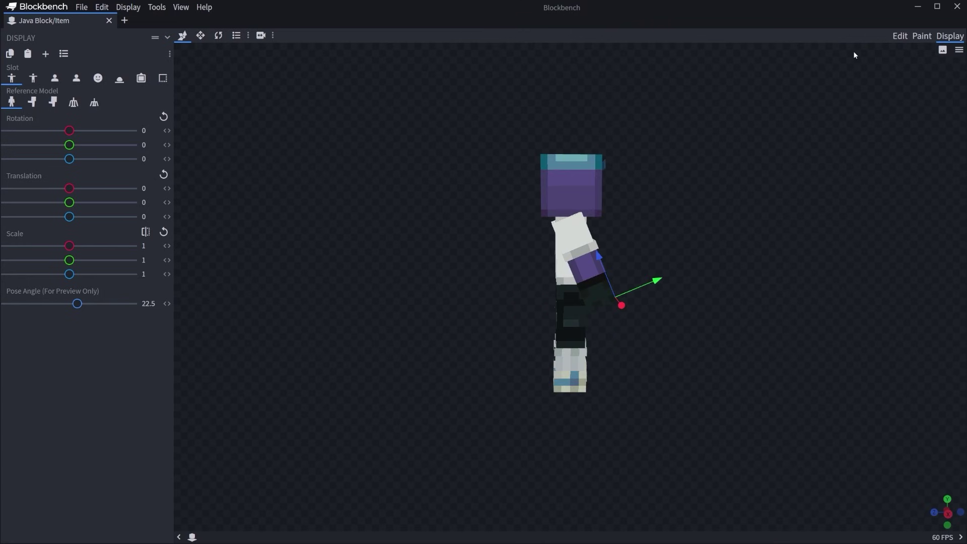
{"action": "left_click", "coordinate": [900, 36]}
{"action": "left_click_drag", "start_coordinate": [585, 246], "coordinate": [660, 247]}
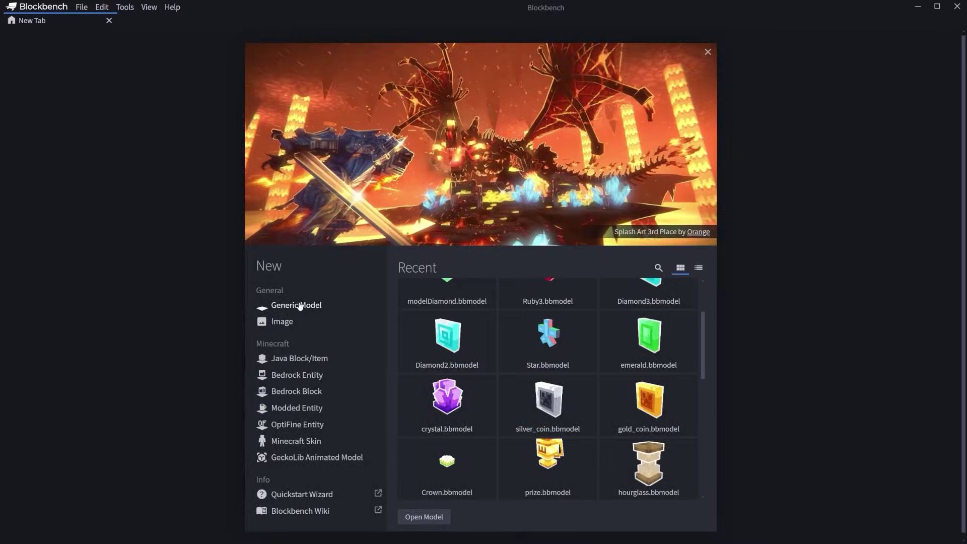
Step: Create a new Generic Model project, confirming the default project settings
{"action": "scroll", "coordinate": [265, 382], "scroll_direction": "down", "scroll_amount": 1}
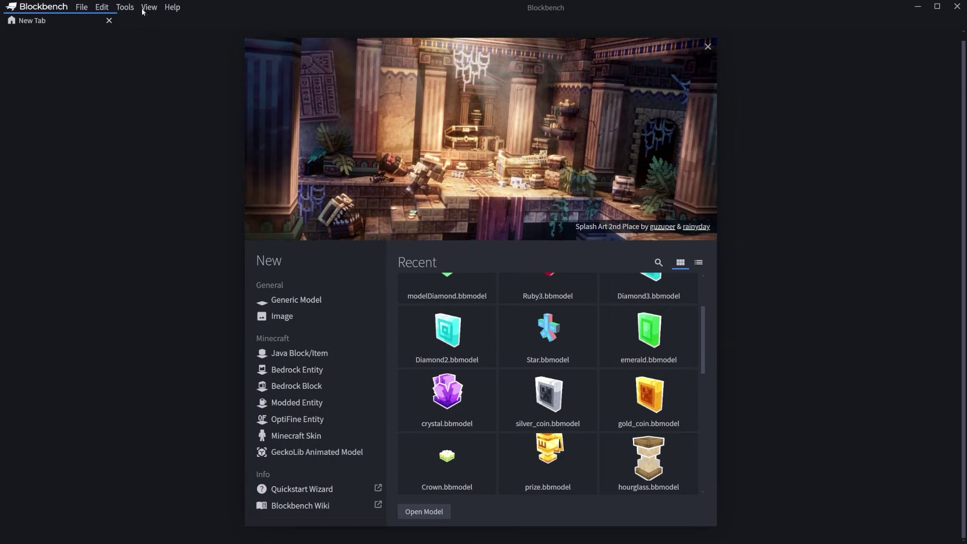
{"action": "left_click", "coordinate": [81, 10]}
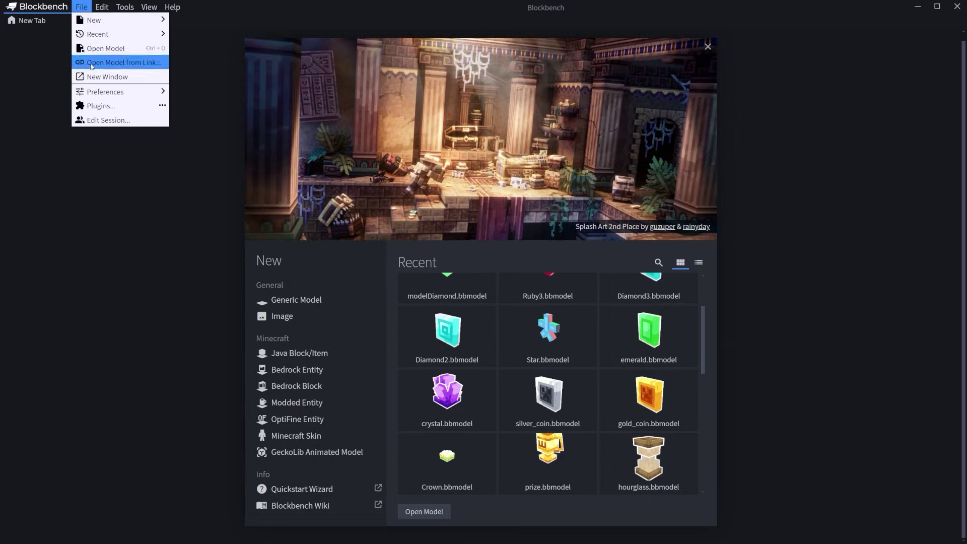
{"action": "left_click", "coordinate": [289, 300]}
{"action": "left_click", "coordinate": [549, 505]}
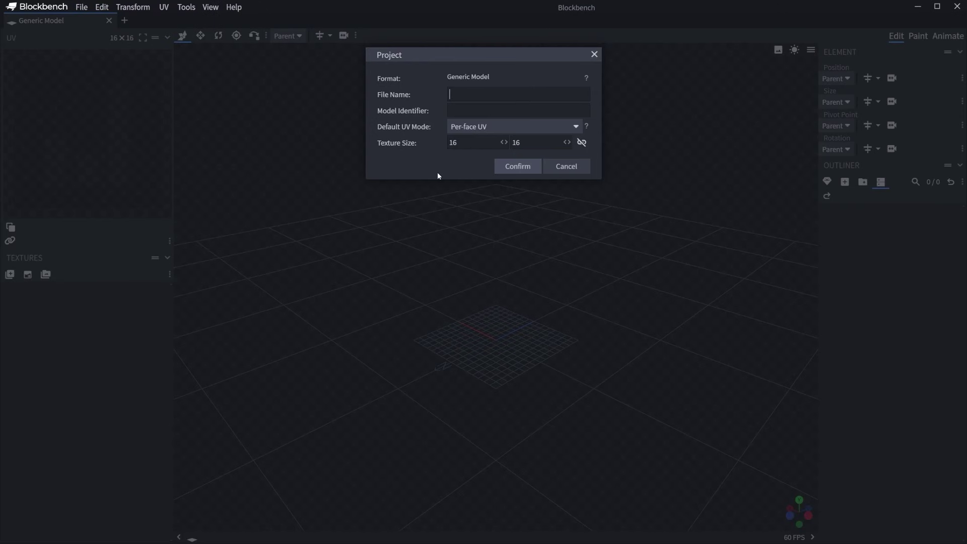
{"action": "left_click", "coordinate": [515, 166]}
Step: Look through the File menu and its submenus
{"action": "left_click", "coordinate": [82, 7]}
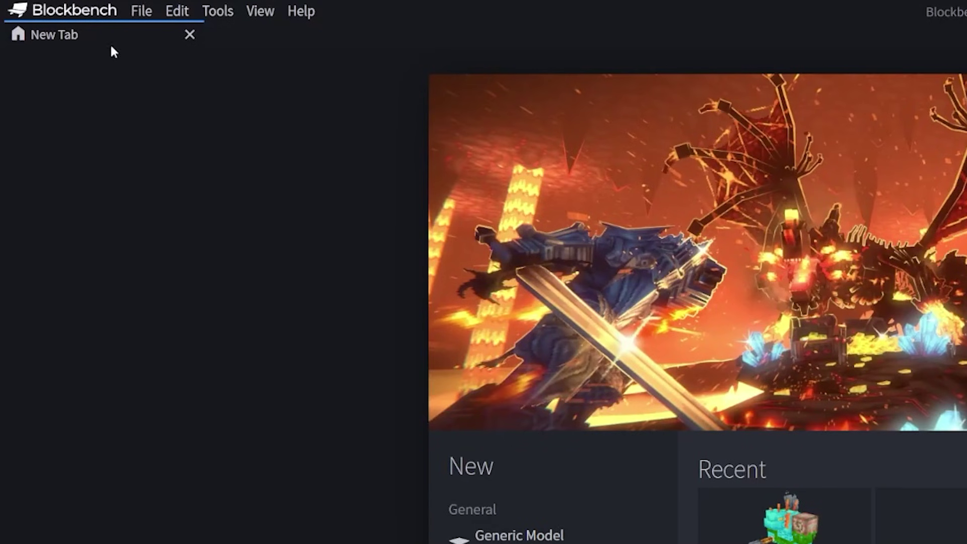
{"action": "left_click", "coordinate": [134, 15]}
{"action": "mouse_move", "coordinate": [146, 34]}
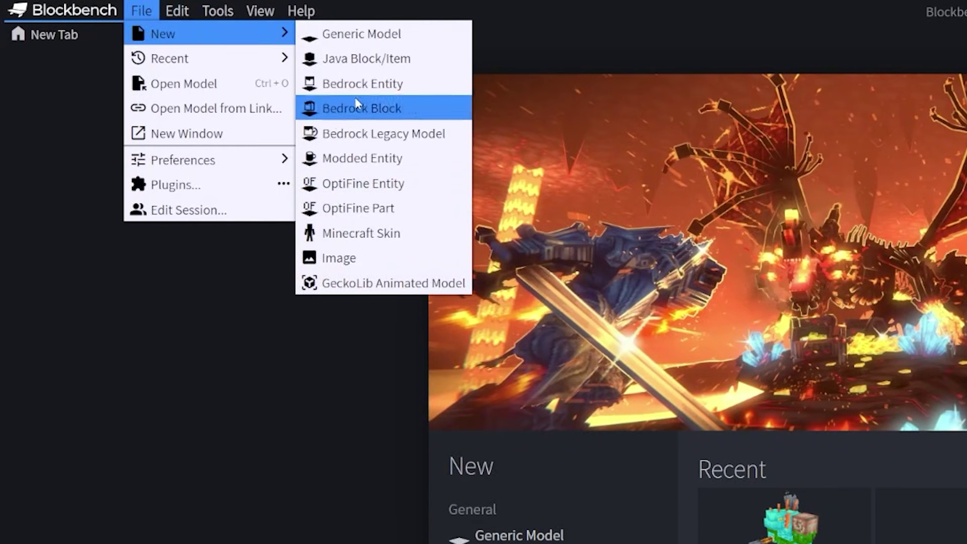
{"action": "mouse_move", "coordinate": [195, 60]}
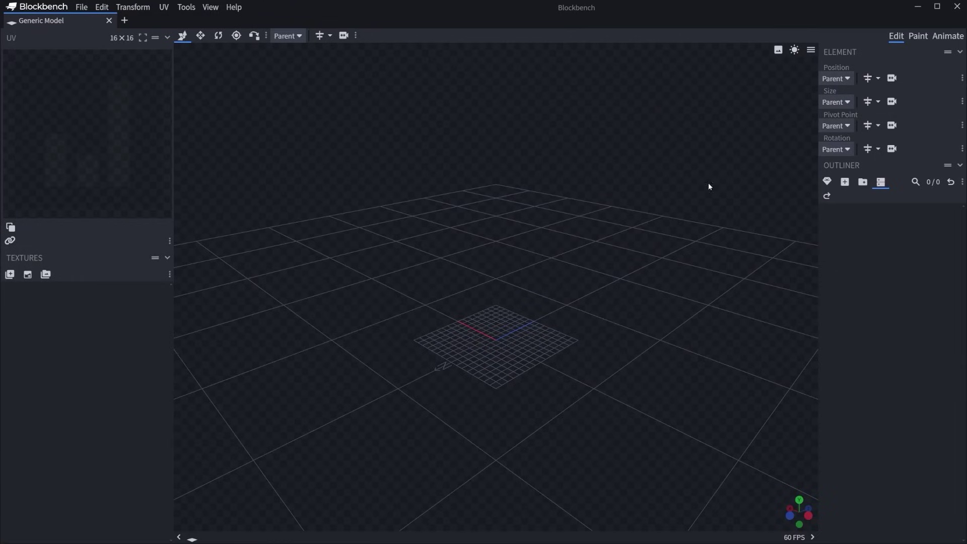
Step: Add a cube, share the model via File > Export > Share, and view it full screen
{"action": "left_click", "coordinate": [845, 182]}
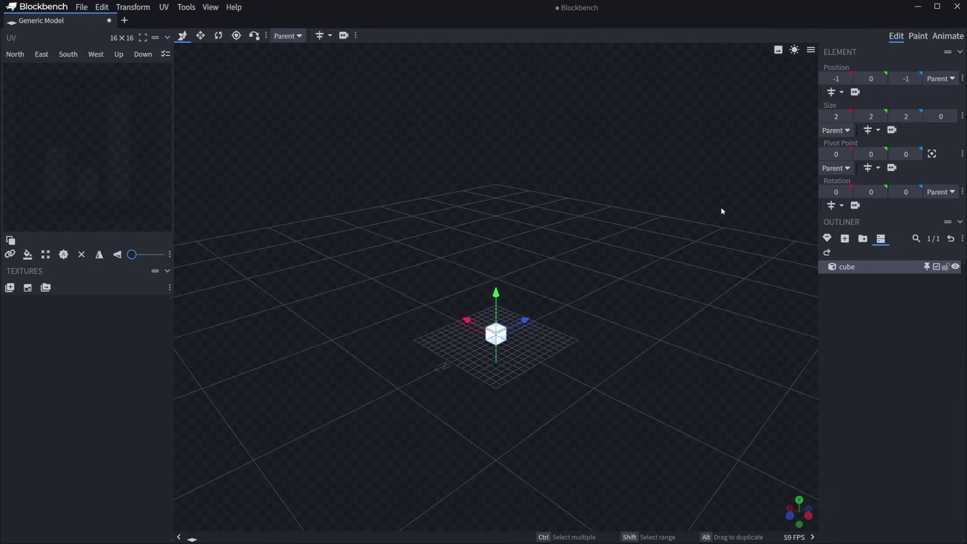
{"action": "left_click", "coordinate": [83, 6]}
{"action": "mouse_move", "coordinate": [156, 163]}
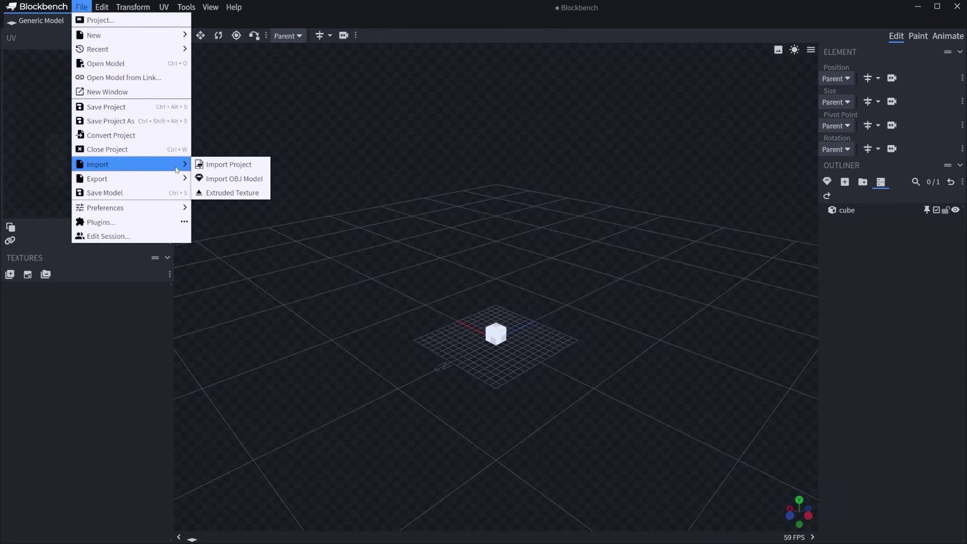
{"action": "mouse_move", "coordinate": [182, 179]}
{"action": "left_click", "coordinate": [207, 250]}
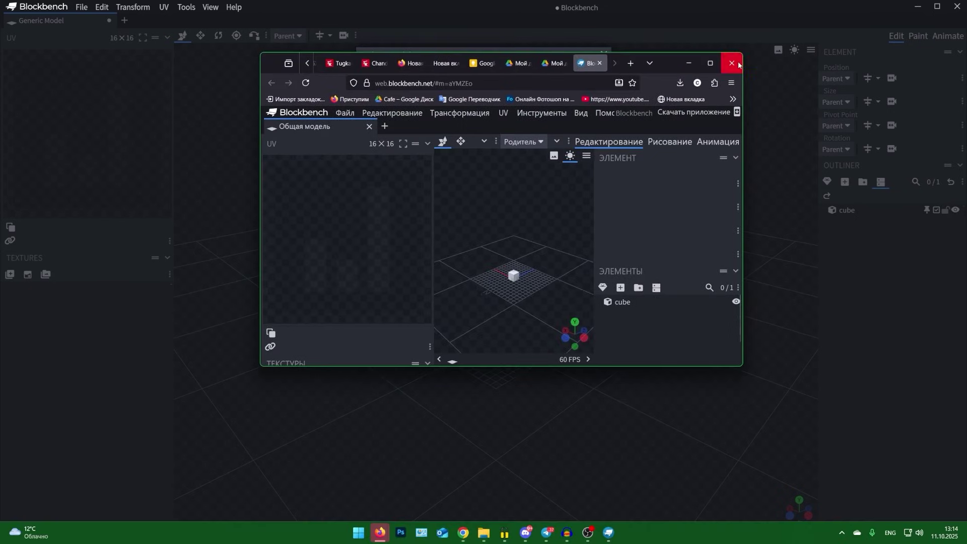
{"action": "key", "text": "F11"}
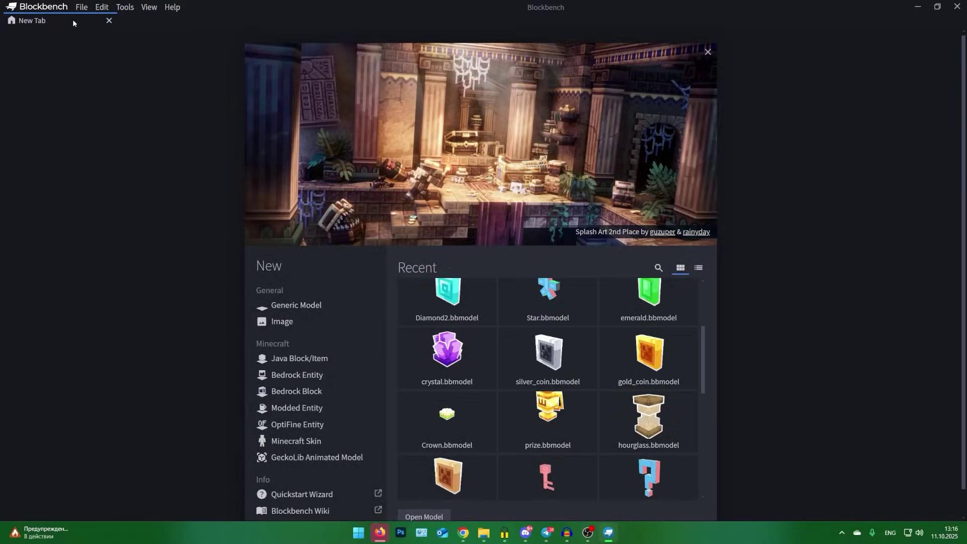
Step: Open a second Blockbench window from the File menu
{"action": "left_click", "coordinate": [79, 8]}
{"action": "mouse_move", "coordinate": [79, 20]}
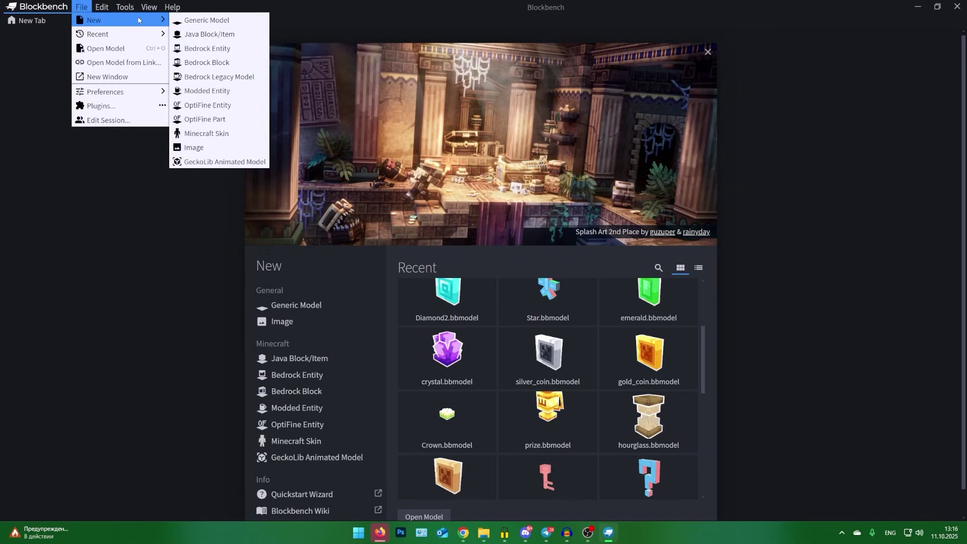
{"action": "left_click", "coordinate": [154, 78]}
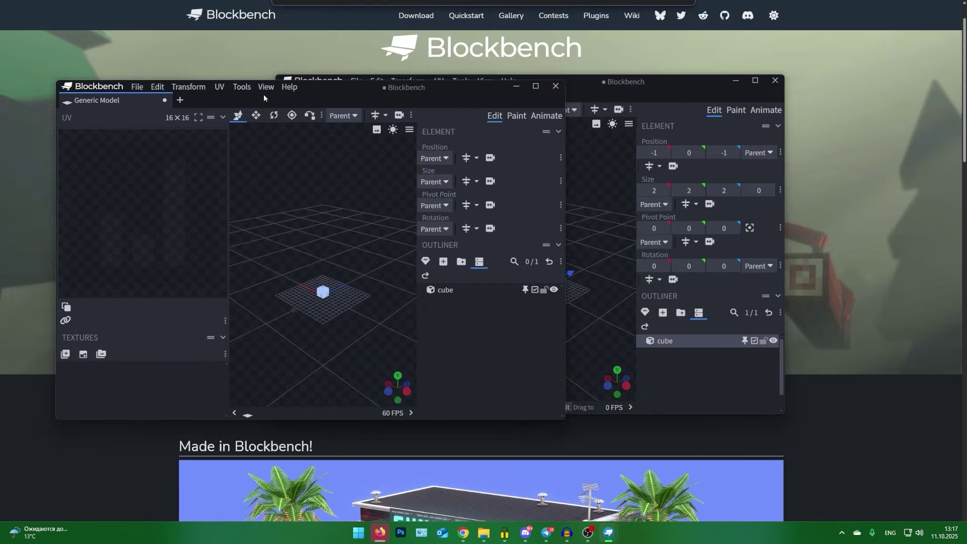
Step: Drag the Generic Model tab into the left window and move the right window down-right
{"action": "left_click_drag", "start_coordinate": [264, 97], "coordinate": [258, 96]}
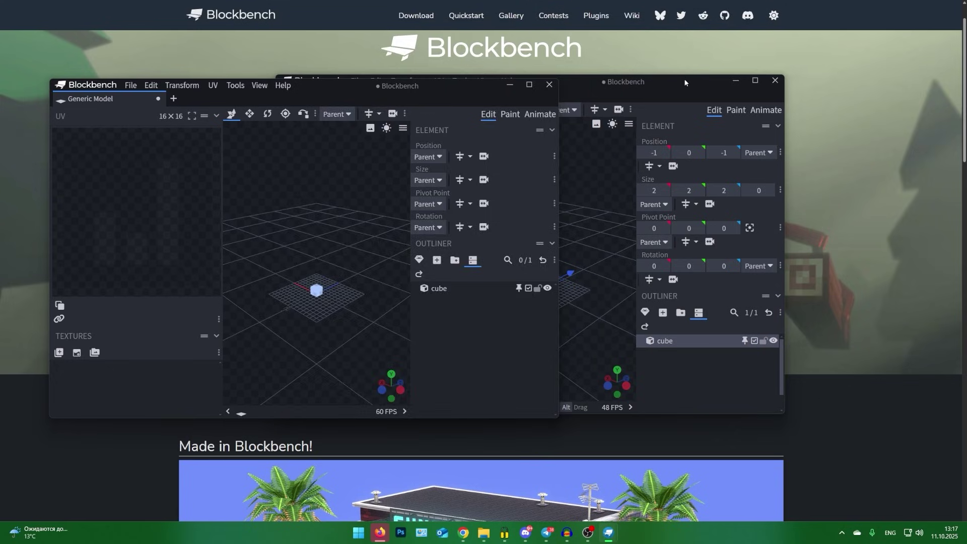
{"action": "left_click", "coordinate": [683, 79]}
{"action": "left_click_drag", "start_coordinate": [356, 92], "coordinate": [205, 162]}
{"action": "left_click_drag", "start_coordinate": [222, 99], "coordinate": [667, 222]}
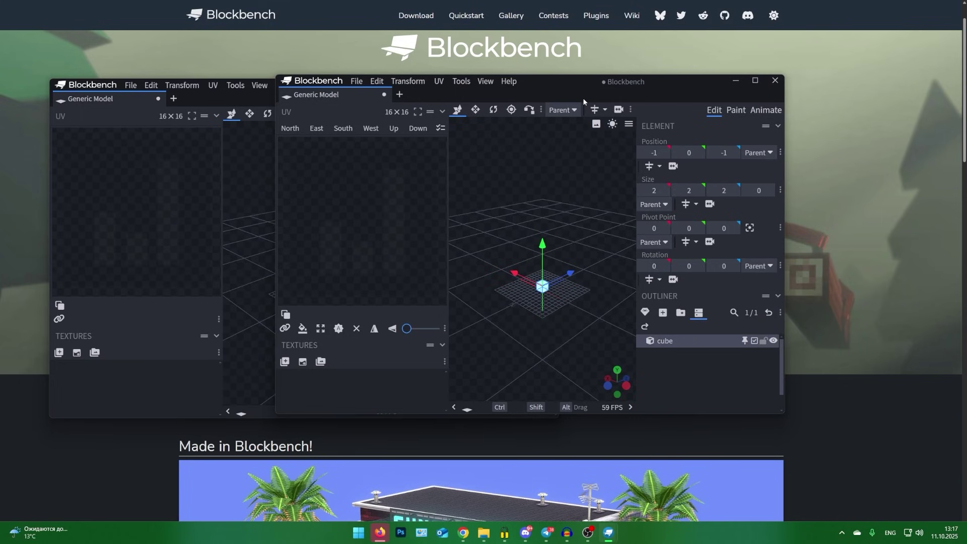
{"action": "left_click_drag", "start_coordinate": [313, 87], "coordinate": [440, 132]}
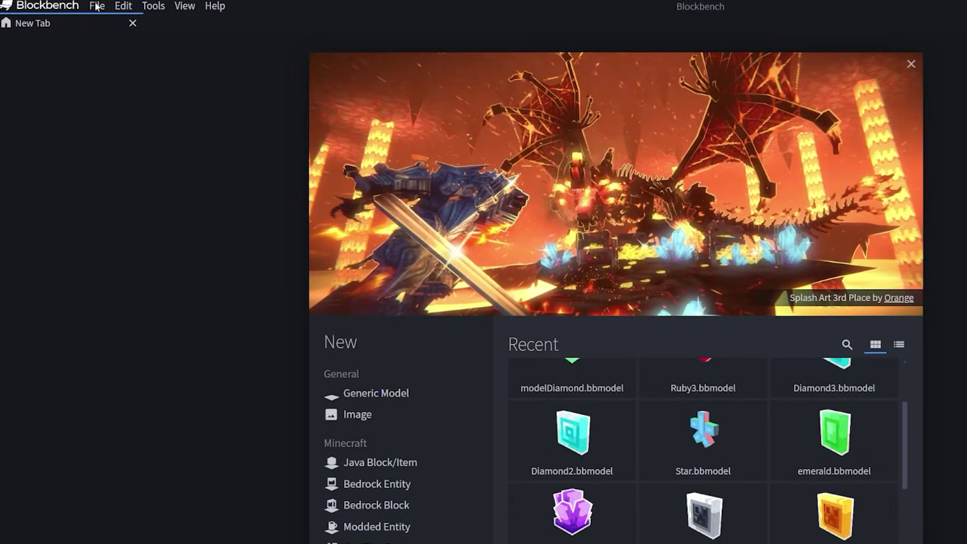
{"action": "left_click", "coordinate": [96, 6]}
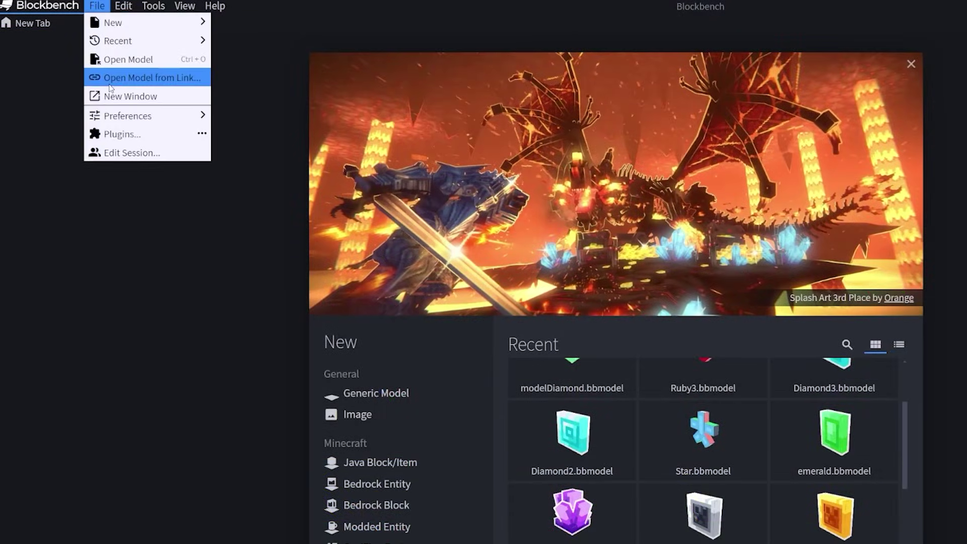
{"action": "mouse_move", "coordinate": [165, 116]}
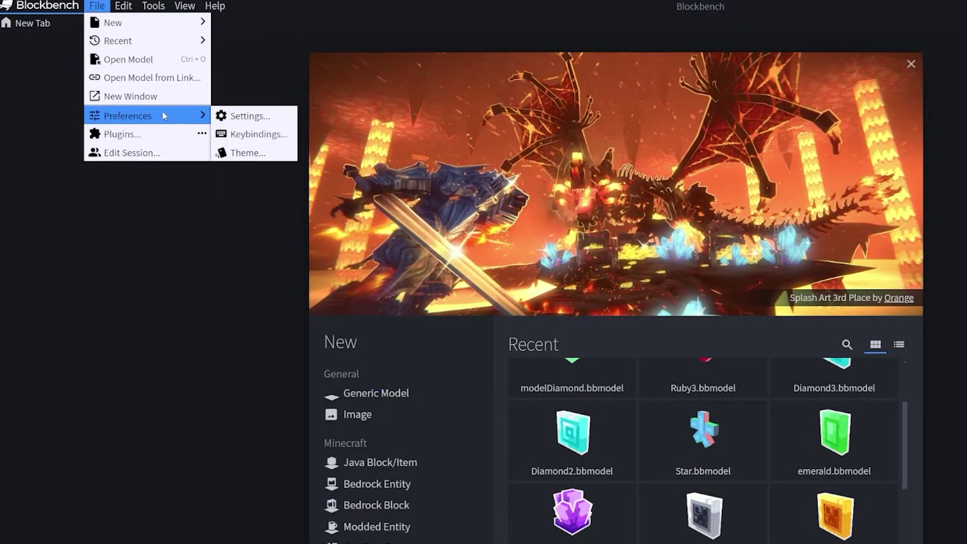
{"action": "left_click", "coordinate": [245, 121]}
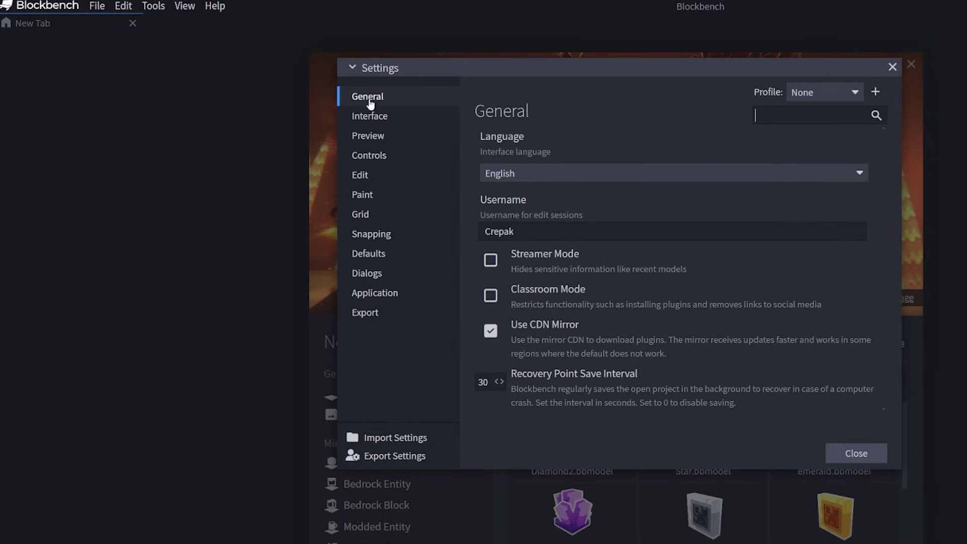
{"action": "left_click", "coordinate": [506, 175]}
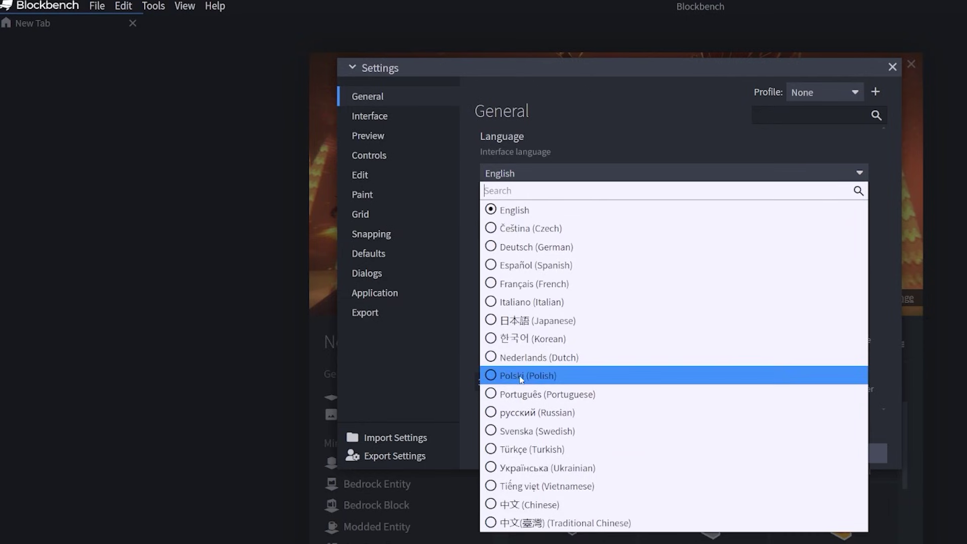
{"action": "left_click", "coordinate": [524, 172]}
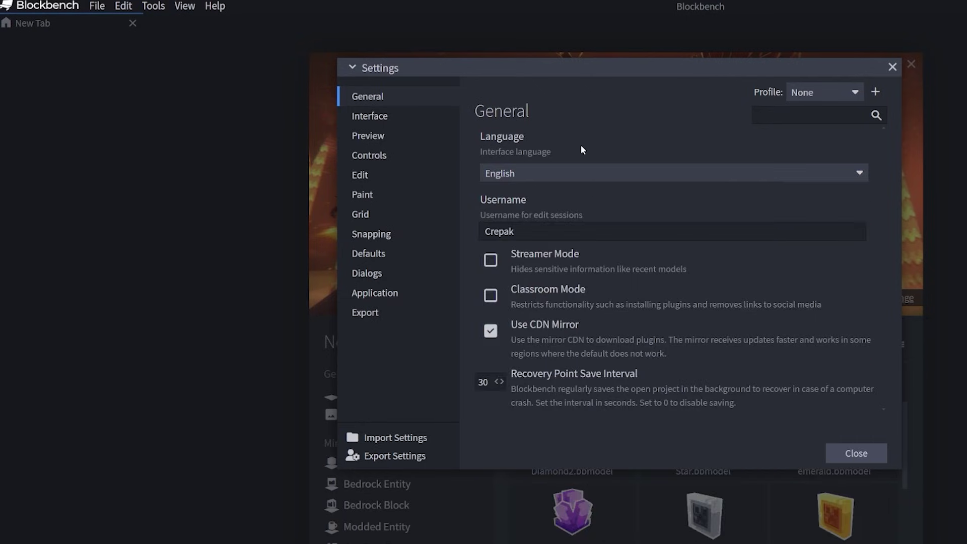
{"action": "left_click", "coordinate": [402, 115]}
{"action": "left_click", "coordinate": [501, 174]}
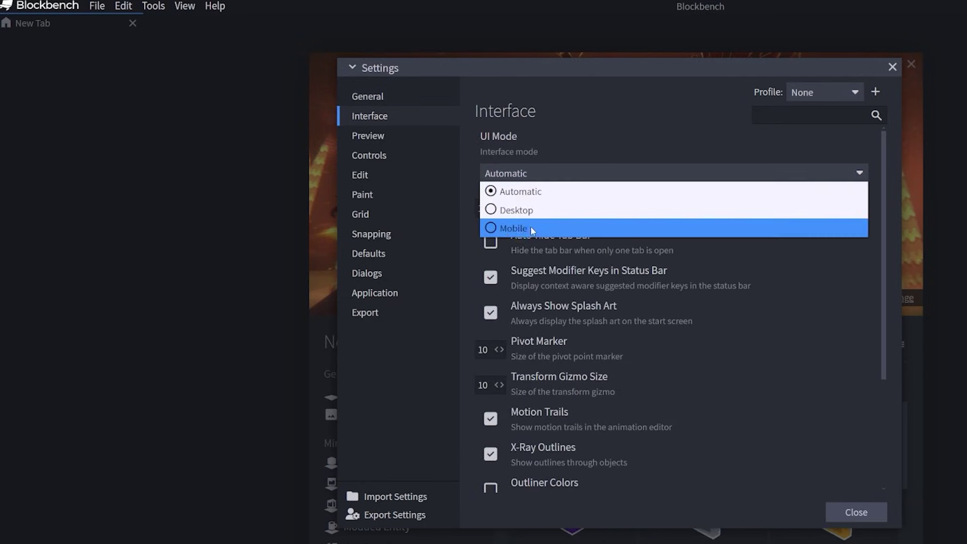
{"action": "left_click", "coordinate": [584, 154]}
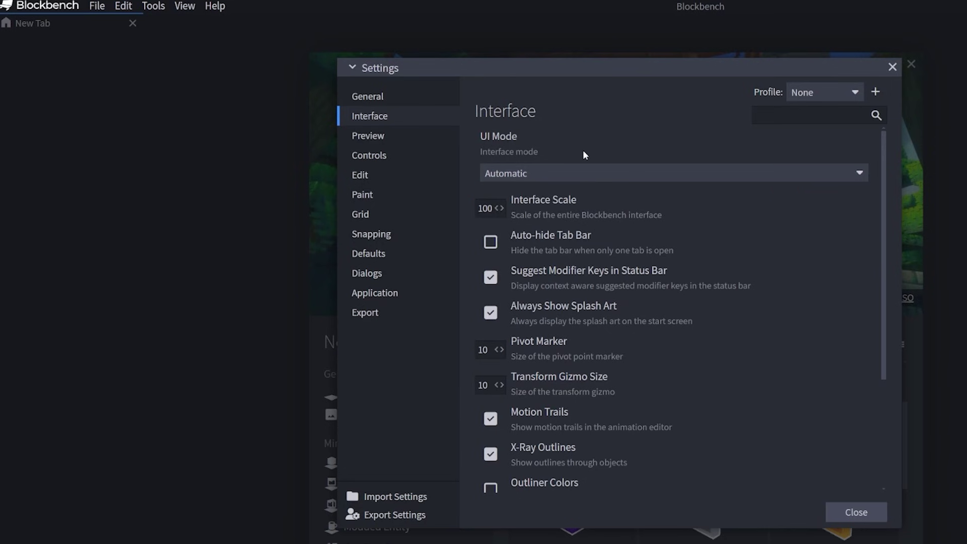
{"action": "left_click", "coordinate": [857, 512]}
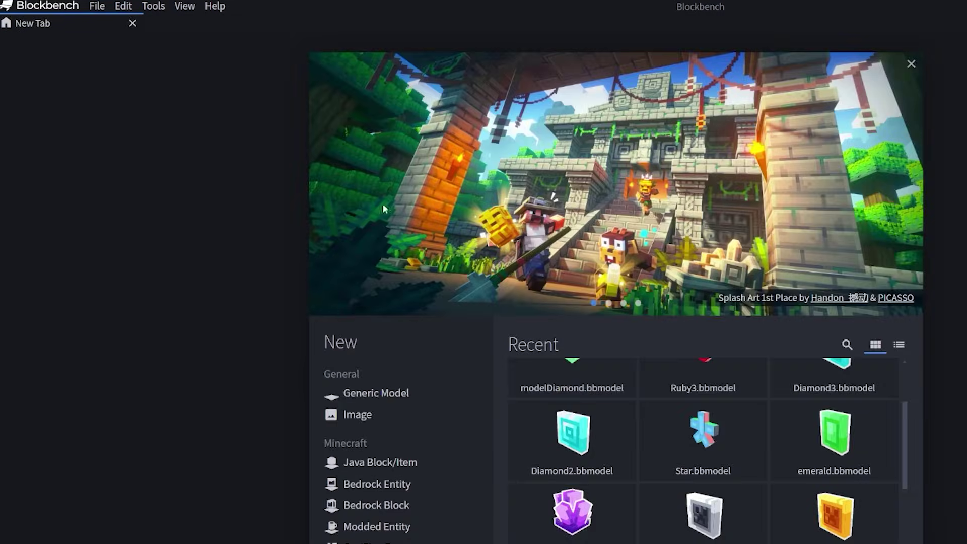
Step: Open the Keybindings window from File > Preferences
{"action": "left_click", "coordinate": [95, 6]}
{"action": "mouse_move", "coordinate": [166, 115]}
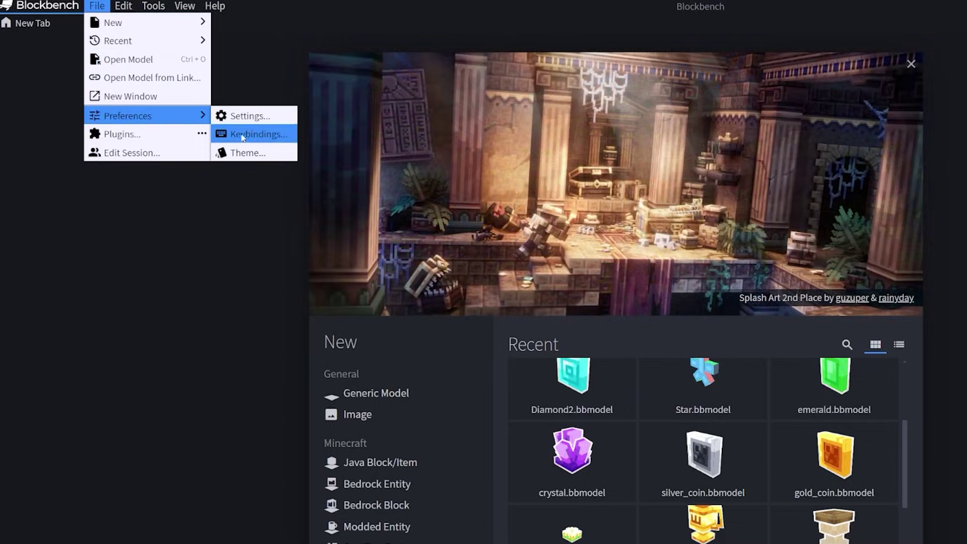
{"action": "left_click", "coordinate": [243, 135]}
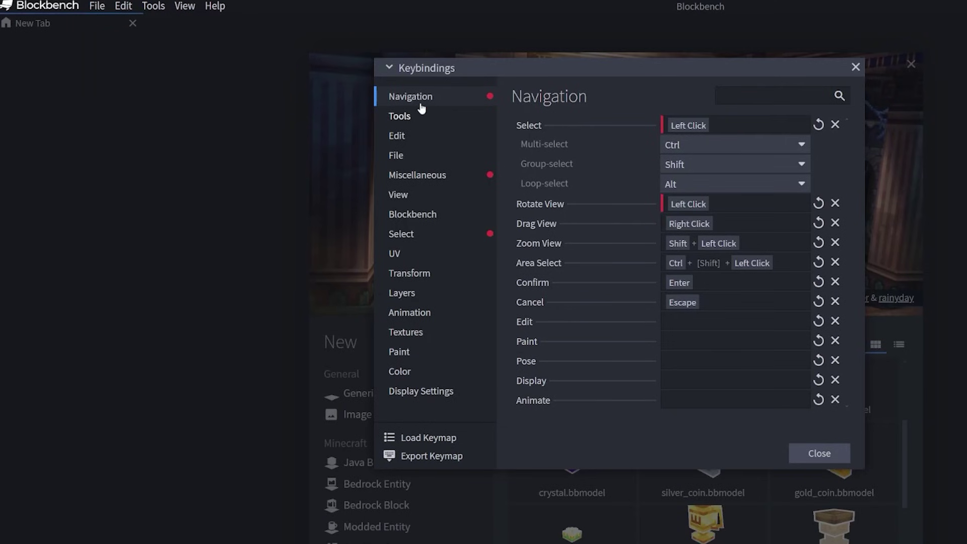
Step: Browse the shortcut categories: Tools, Edit, File, Miscellaneous, View, Blockbench, Select, UV, Transform, Layers
{"action": "left_click", "coordinate": [395, 118]}
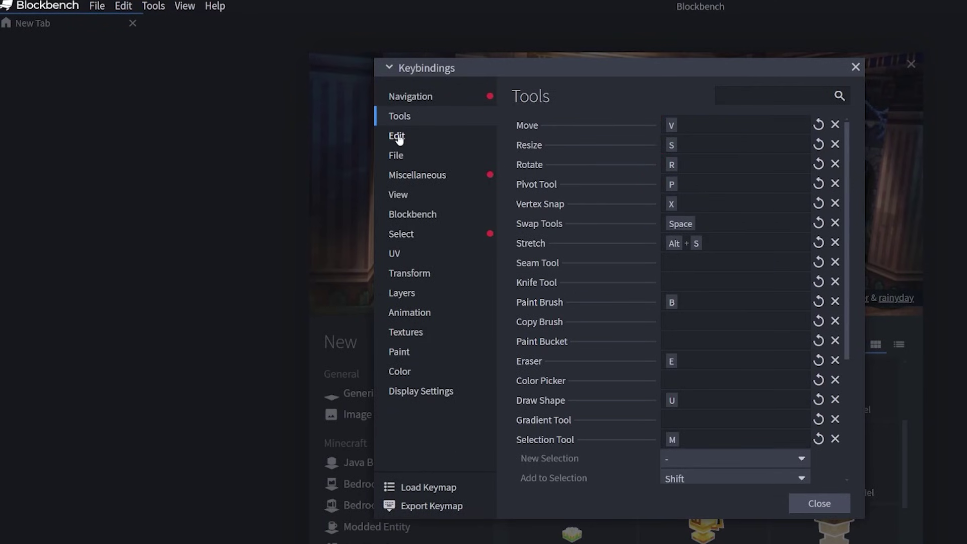
{"action": "left_click", "coordinate": [395, 135]}
{"action": "left_click", "coordinate": [397, 154]}
{"action": "left_click", "coordinate": [402, 174]}
{"action": "left_click", "coordinate": [404, 194]}
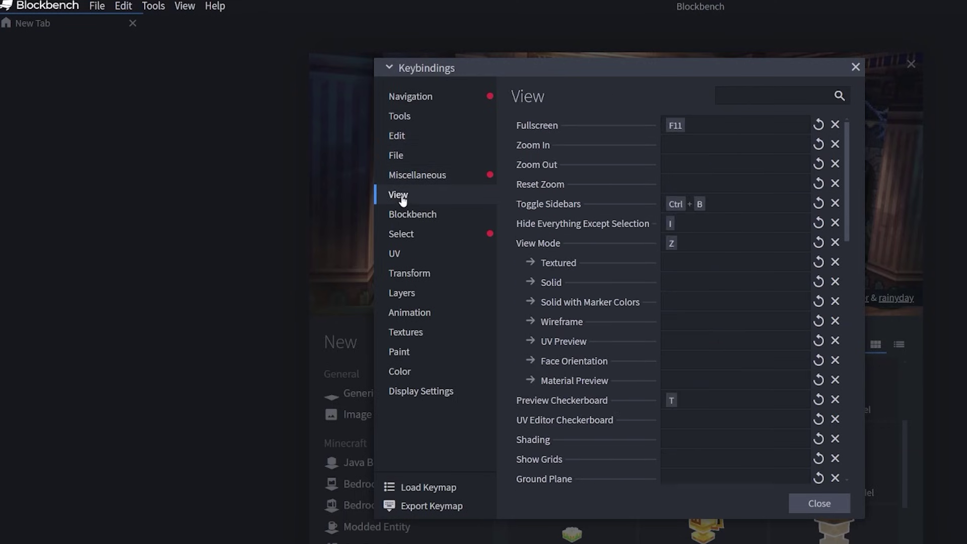
{"action": "left_click", "coordinate": [405, 215]}
{"action": "left_click", "coordinate": [408, 235]}
{"action": "left_click", "coordinate": [409, 254]}
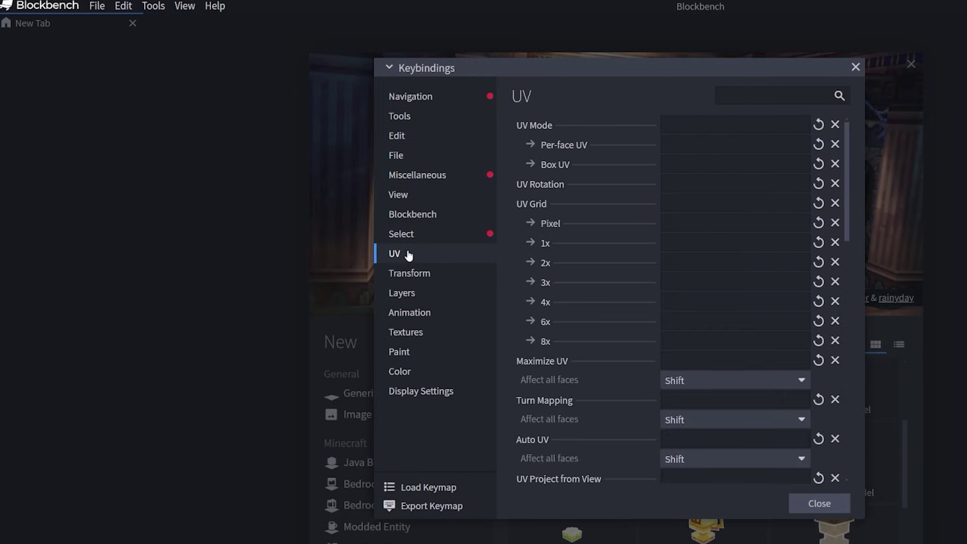
{"action": "left_click", "coordinate": [409, 272]}
{"action": "left_click", "coordinate": [414, 296]}
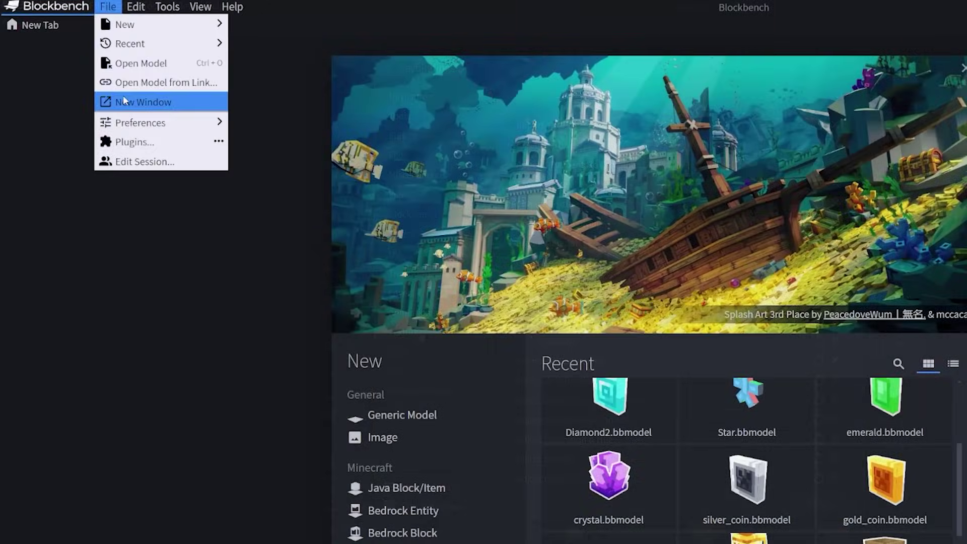
Step: Check the theme Options and Color Scheme pages, then apply the Portland theme and close the window
{"action": "mouse_move", "coordinate": [176, 125]}
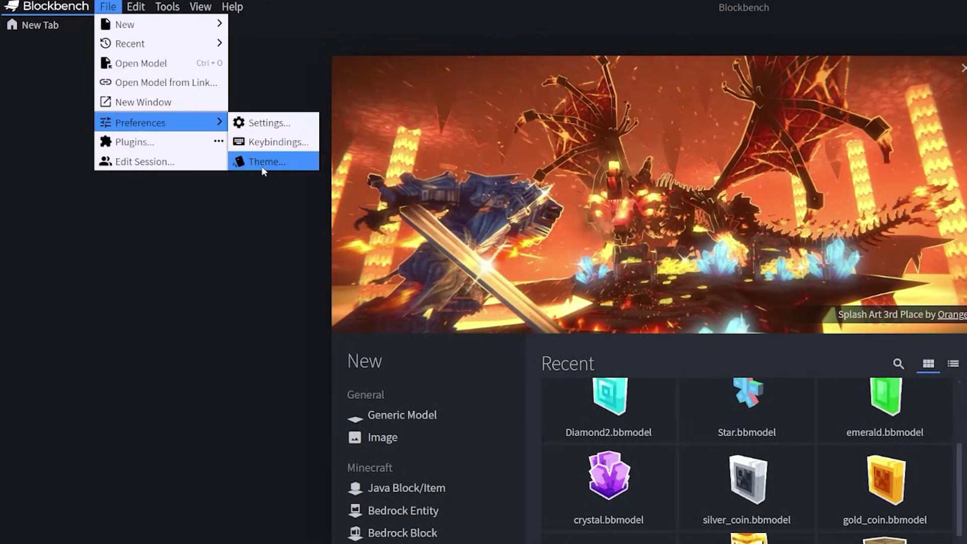
{"action": "left_click", "coordinate": [259, 162]}
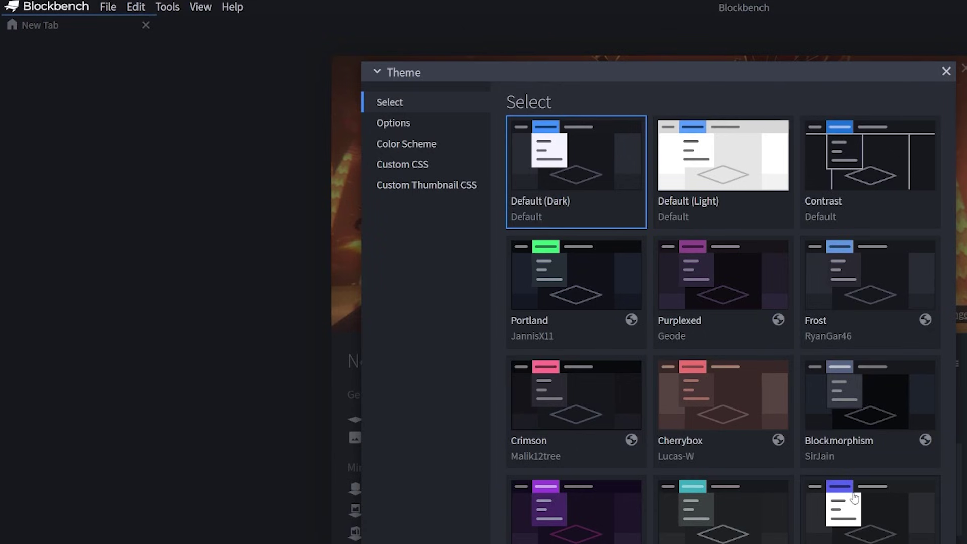
{"action": "left_click", "coordinate": [398, 124]}
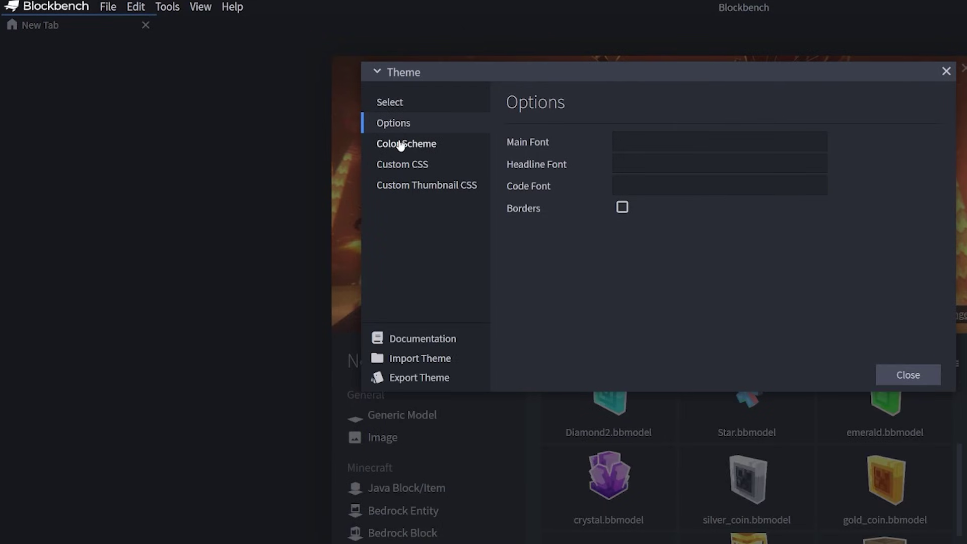
{"action": "left_click", "coordinate": [402, 144]}
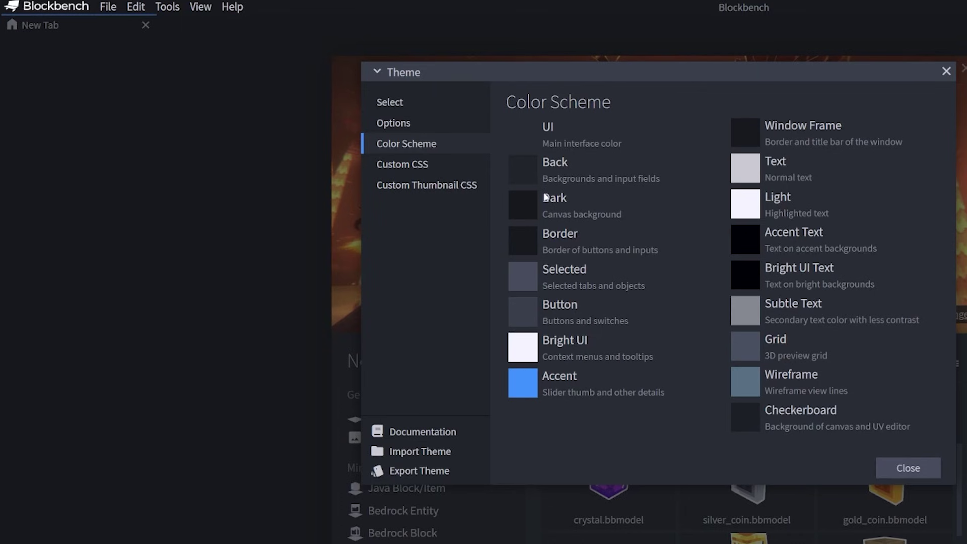
{"action": "left_click", "coordinate": [423, 106]}
{"action": "left_click", "coordinate": [622, 317]}
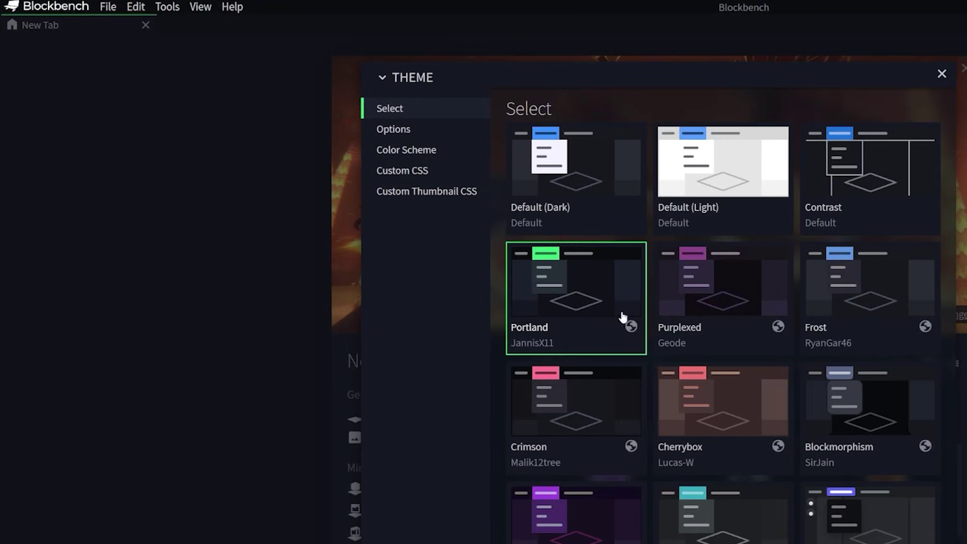
{"action": "key", "text": "Escape"}
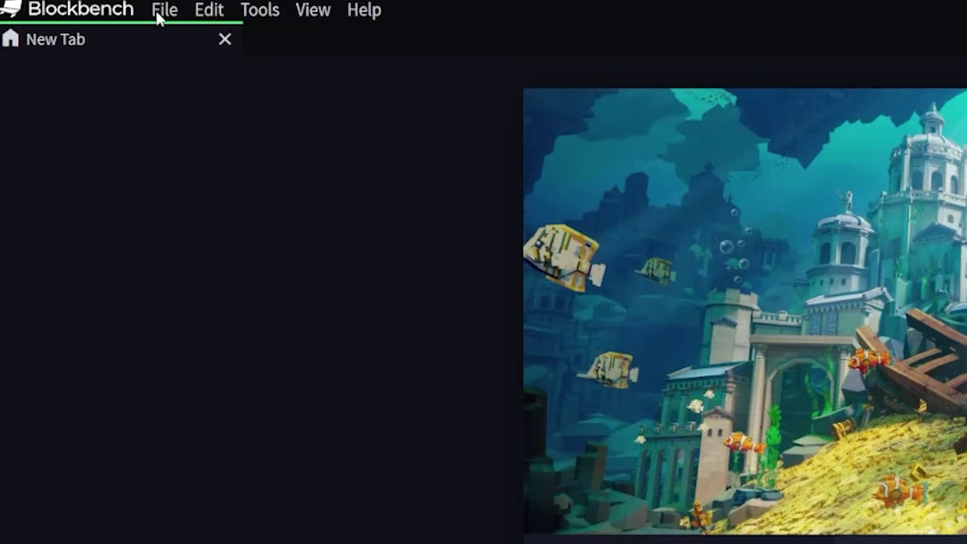
Step: Look through the File, Edit and Help menus on the start screen
{"action": "left_click", "coordinate": [161, 10]}
{"action": "mouse_move", "coordinate": [212, 11]}
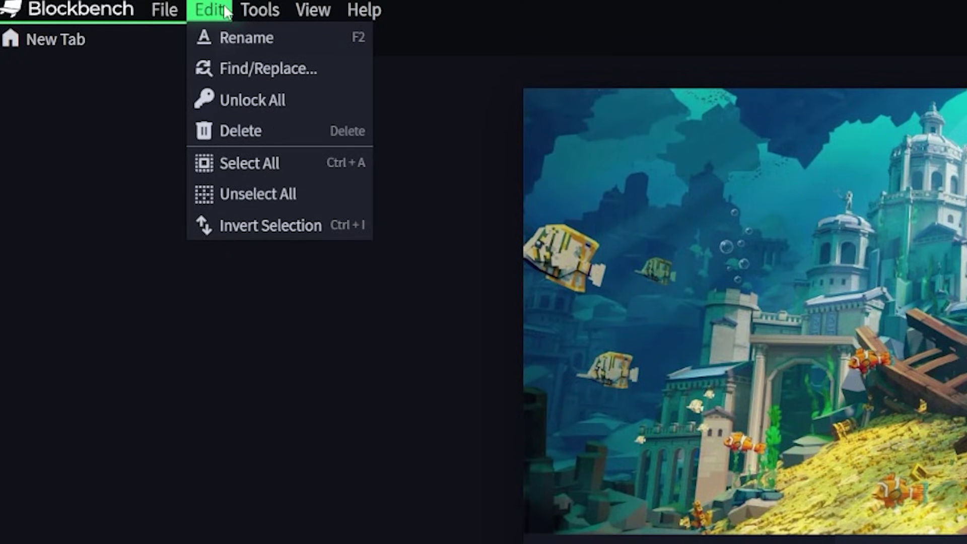
{"action": "mouse_move", "coordinate": [357, 15]}
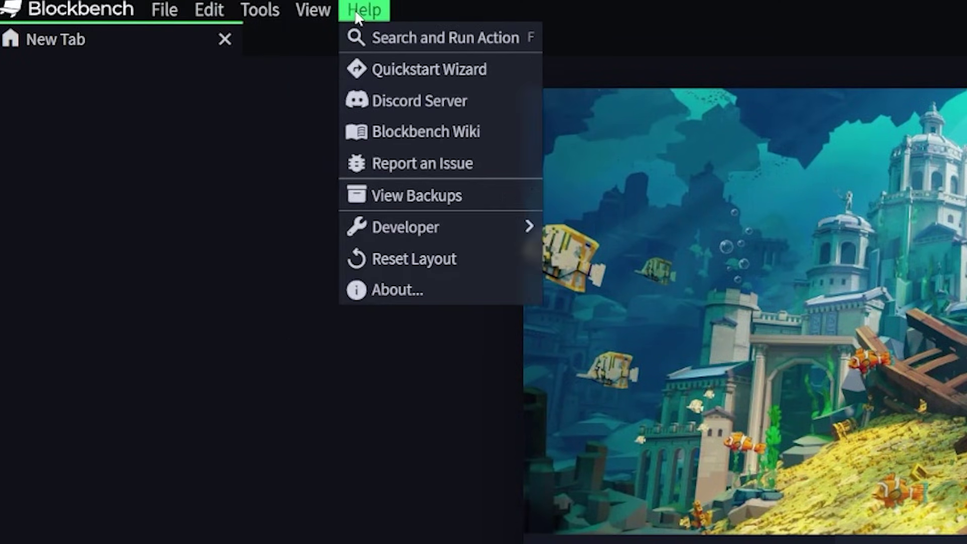
{"action": "mouse_move", "coordinate": [165, 10]}
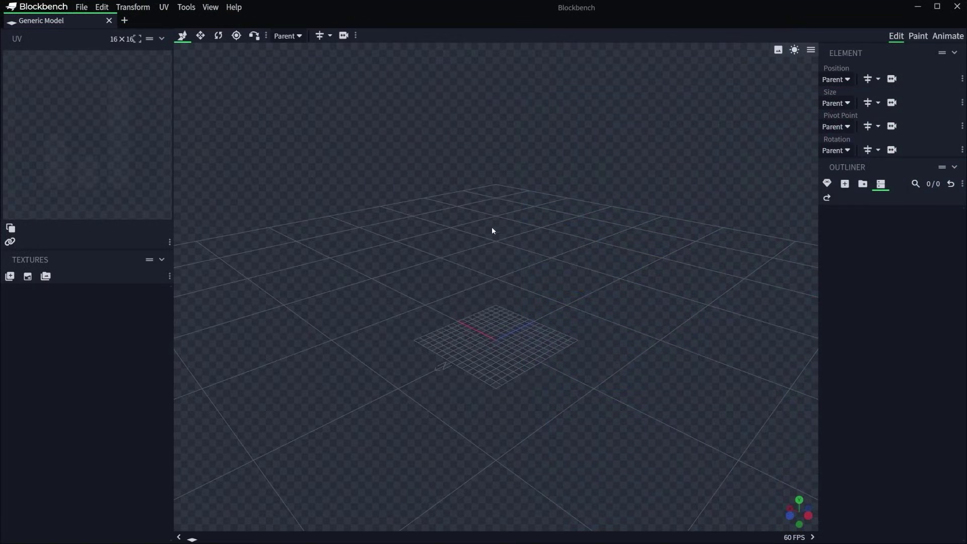
{"action": "left_click", "coordinate": [82, 12]}
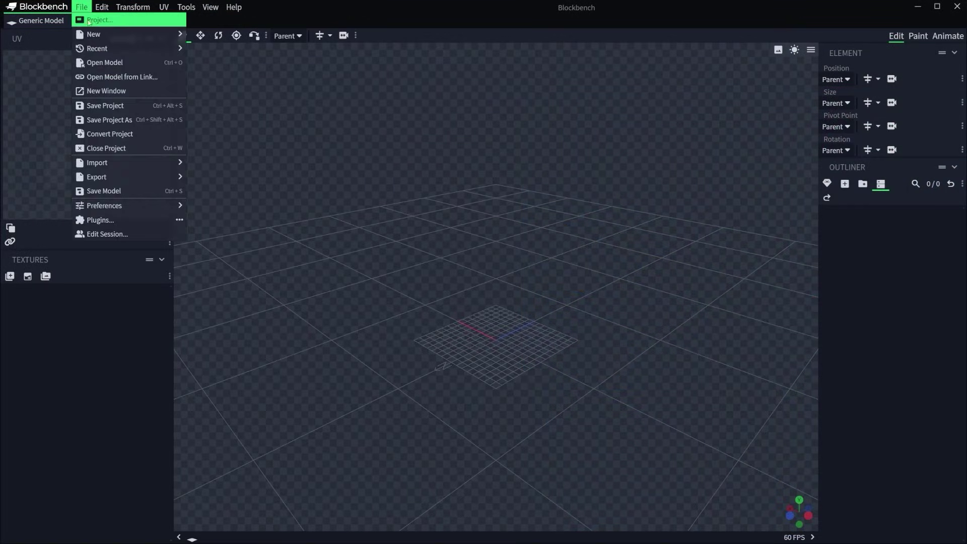
{"action": "left_click", "coordinate": [109, 22]}
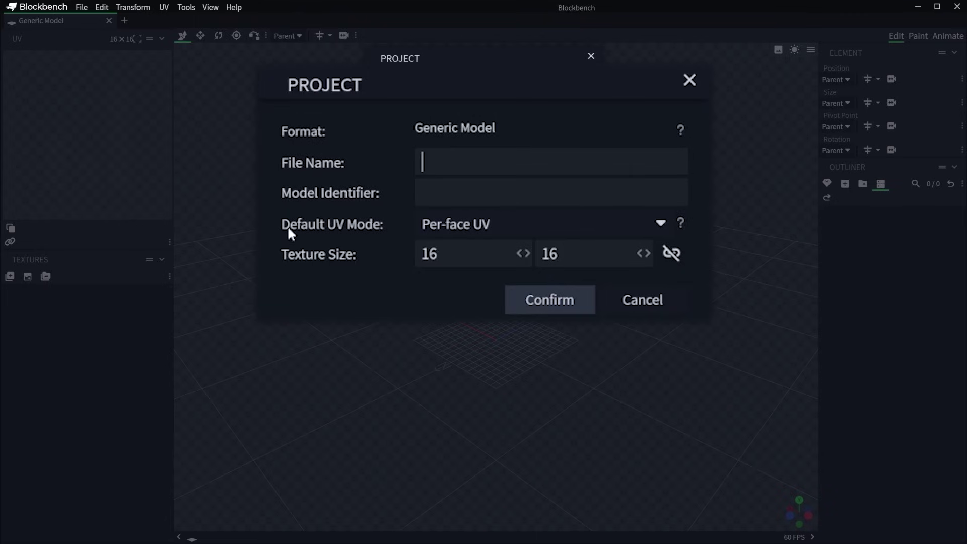
{"action": "left_click", "coordinate": [452, 226]}
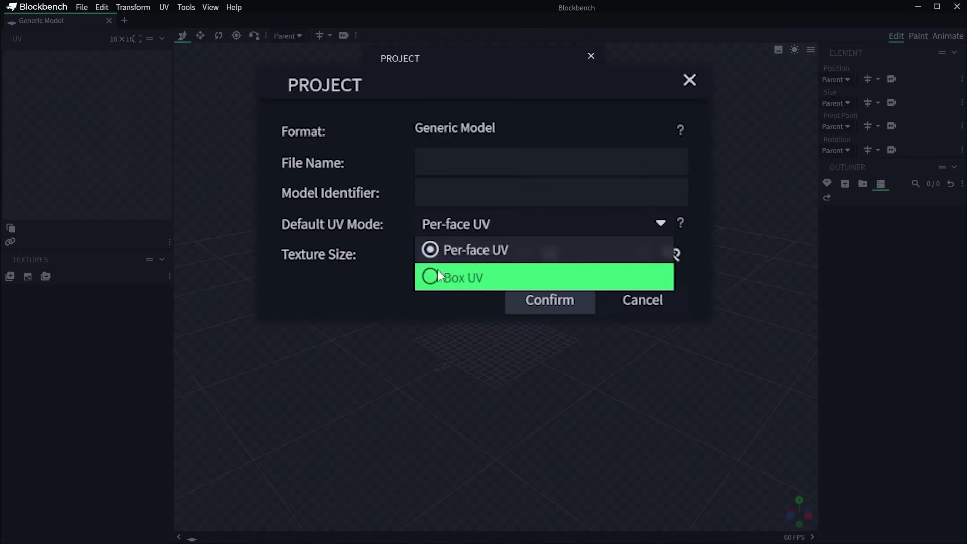
{"action": "left_click", "coordinate": [460, 228]}
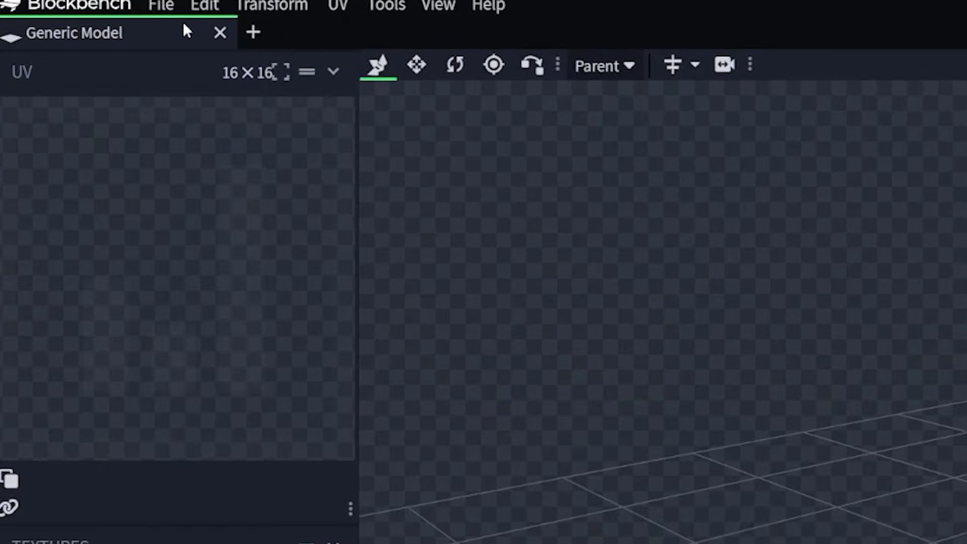
Step: Browse the File menu with its Import and Export submenus, then the Edit menu, leaving the project unchanged
{"action": "left_click", "coordinate": [78, 7]}
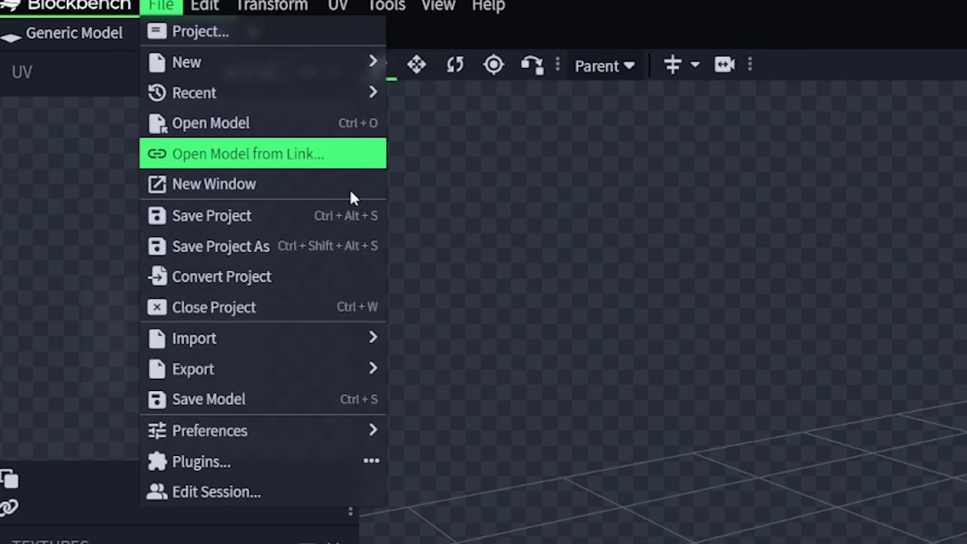
{"action": "mouse_move", "coordinate": [323, 352]}
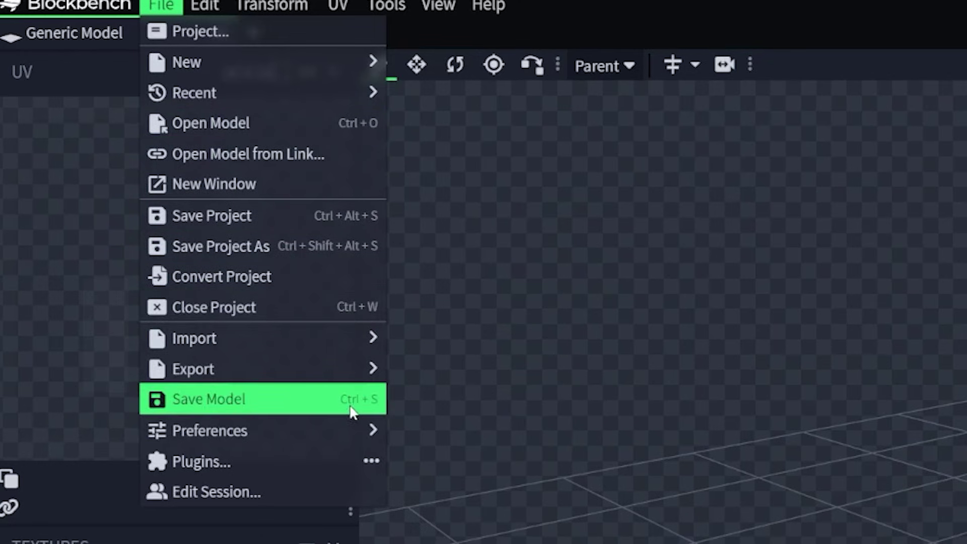
{"action": "mouse_move", "coordinate": [228, 105]}
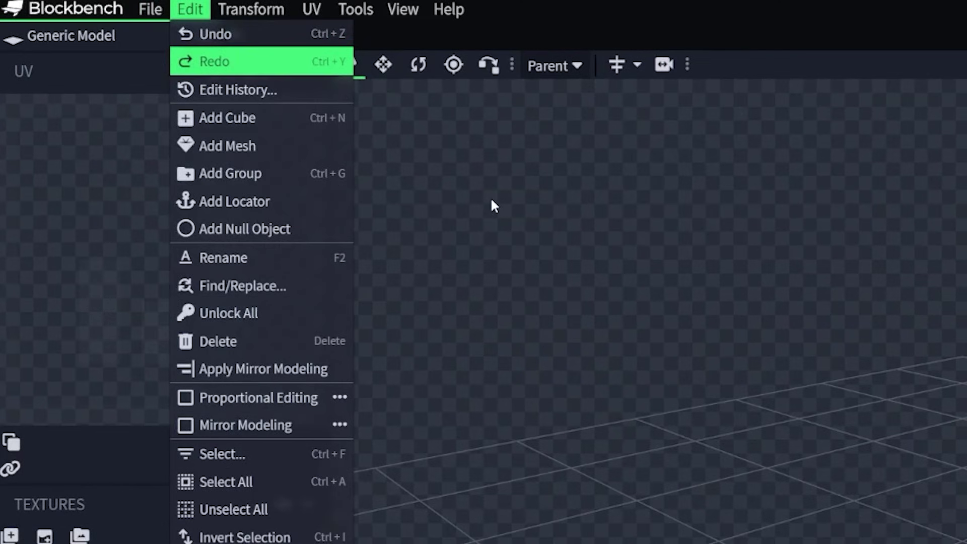
{"action": "left_click", "coordinate": [150, 9]}
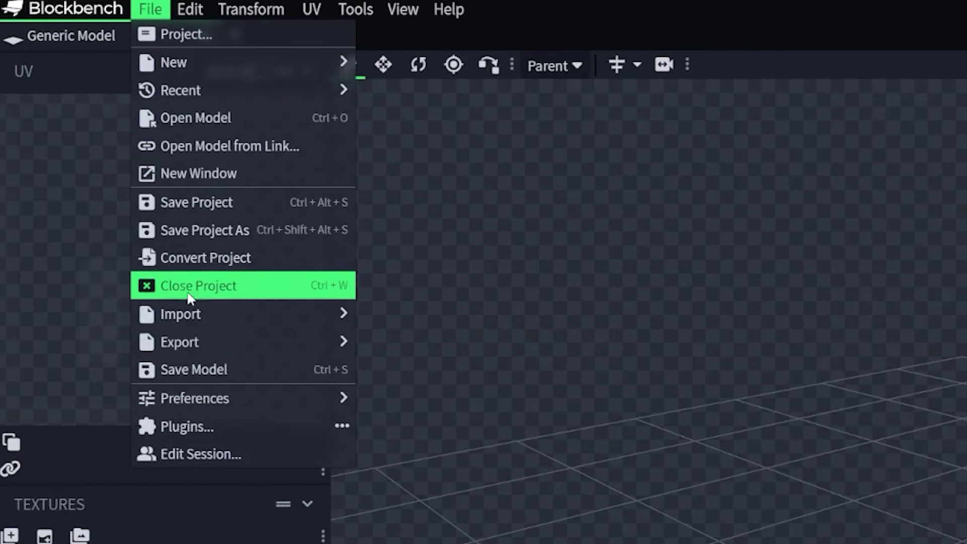
{"action": "mouse_move", "coordinate": [175, 322]}
{"action": "mouse_move", "coordinate": [171, 352]}
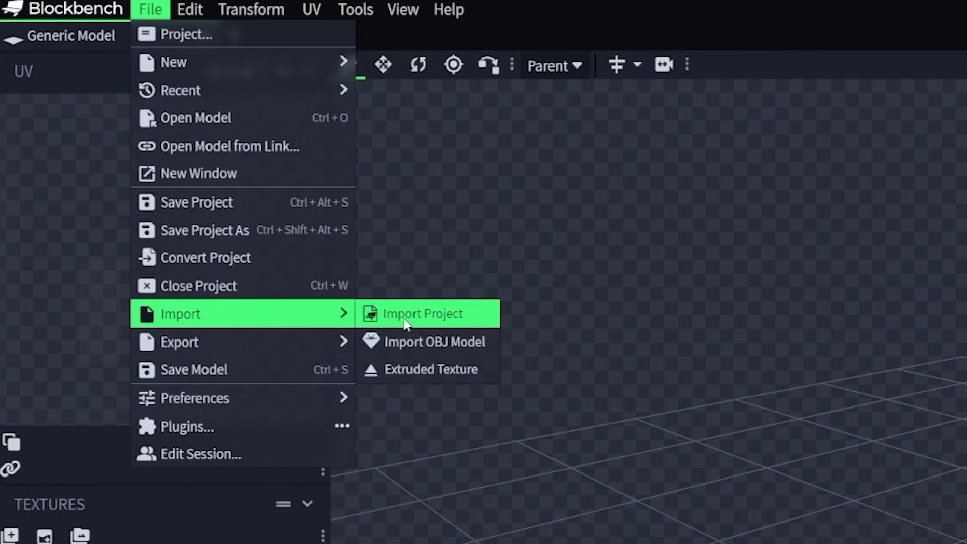
{"action": "mouse_move", "coordinate": [227, 345]}
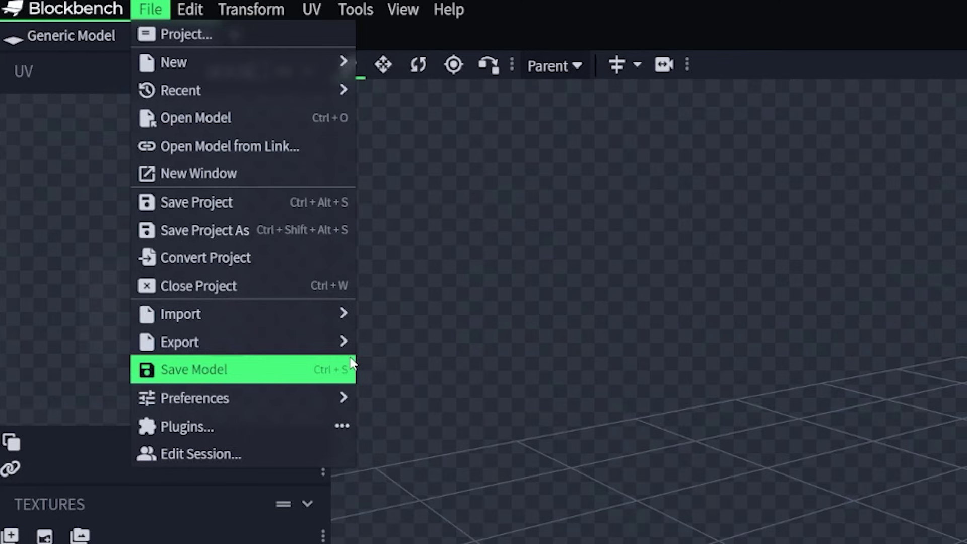
{"action": "mouse_move", "coordinate": [347, 315]}
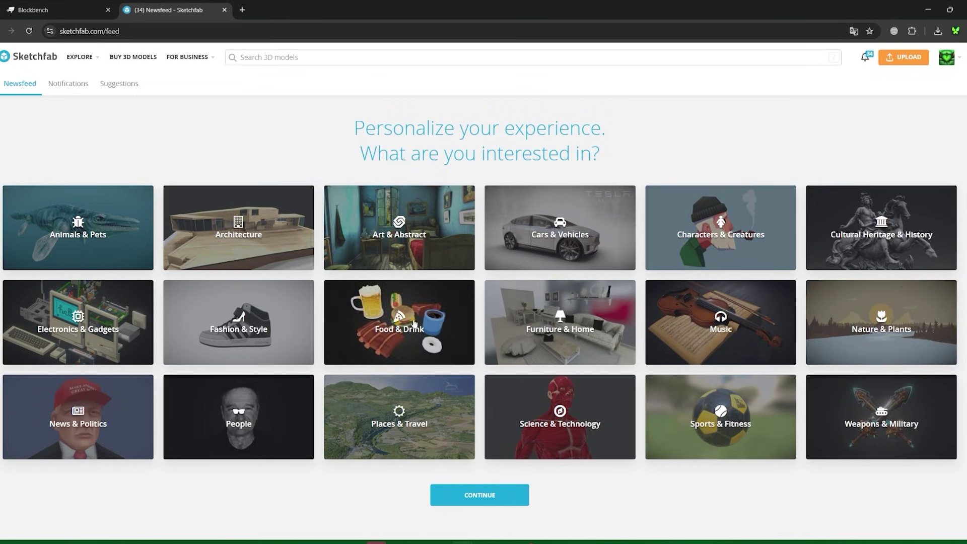
Step: Go to the Sketchfab account's profile page from the avatar menu and scroll its low-poly models
{"action": "scroll", "coordinate": [78, 322], "scroll_direction": "down", "scroll_amount": 1}
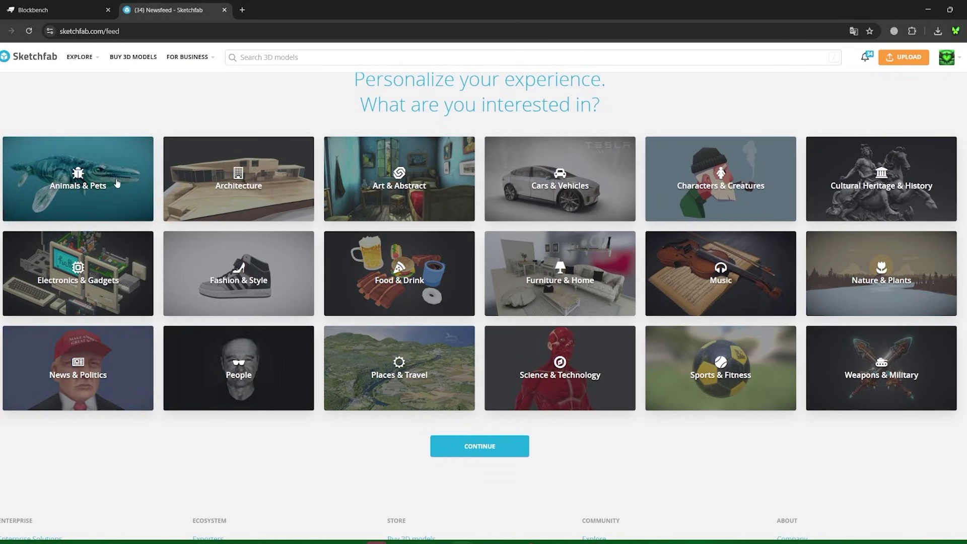
{"action": "left_click", "coordinate": [947, 56]}
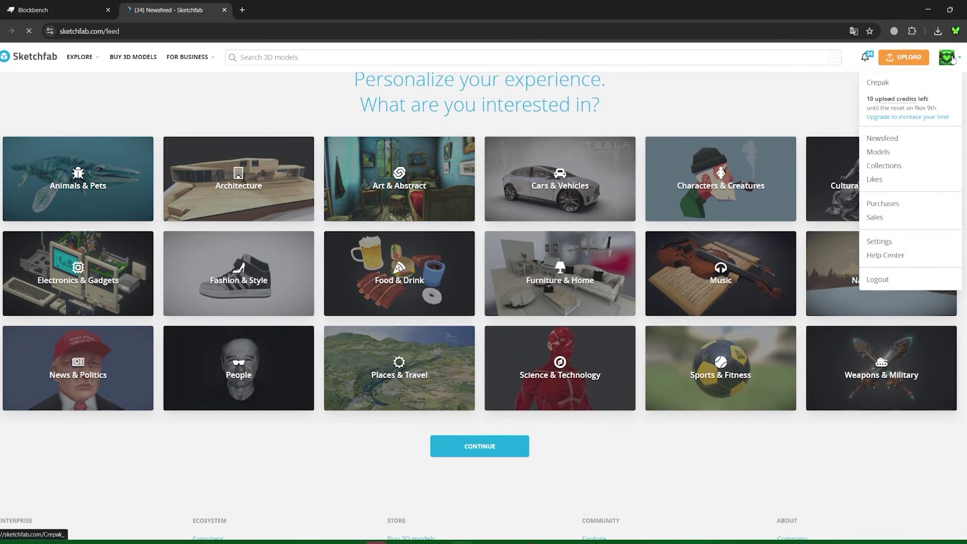
{"action": "left_click", "coordinate": [879, 84]}
{"action": "scroll", "coordinate": [641, 190], "scroll_direction": "down", "scroll_amount": 2}
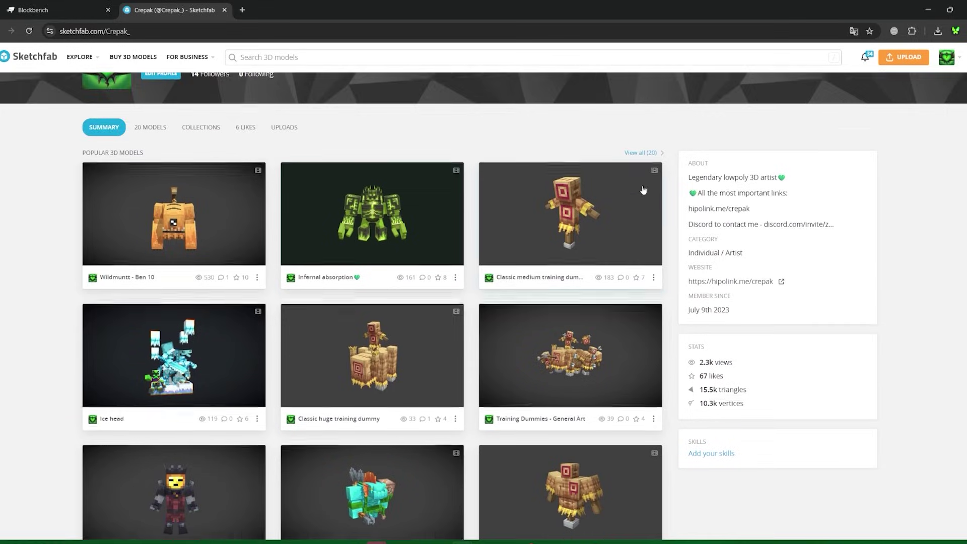
{"action": "scroll", "coordinate": [619, 257], "scroll_direction": "up", "scroll_amount": 2}
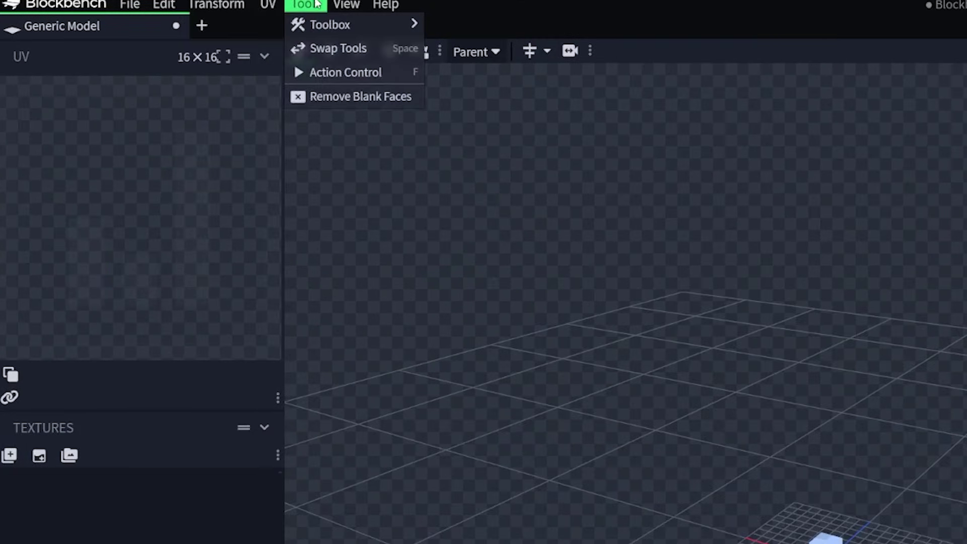
{"action": "mouse_move", "coordinate": [466, 15]}
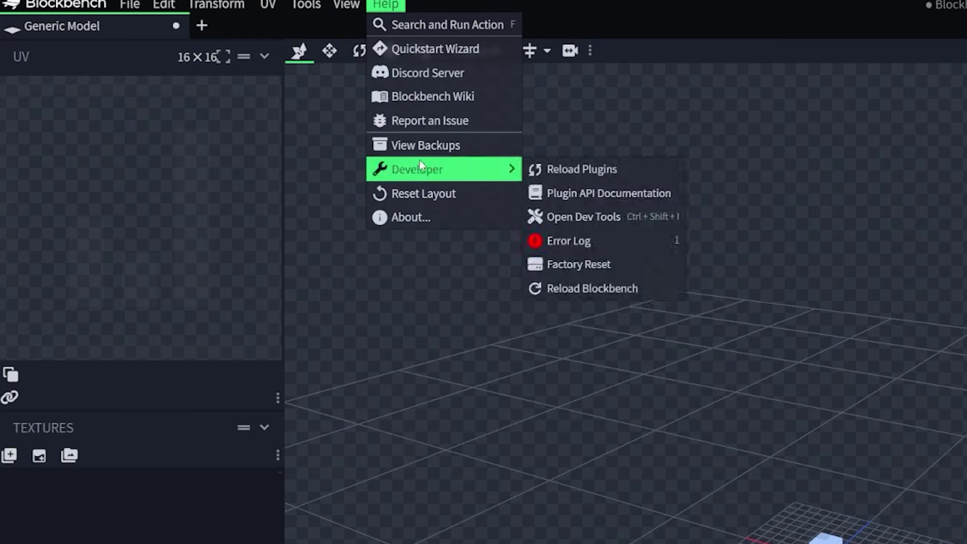
{"action": "left_click", "coordinate": [403, 24]}
{"action": "scroll", "coordinate": [456, 308], "scroll_direction": "down", "scroll_amount": 3}
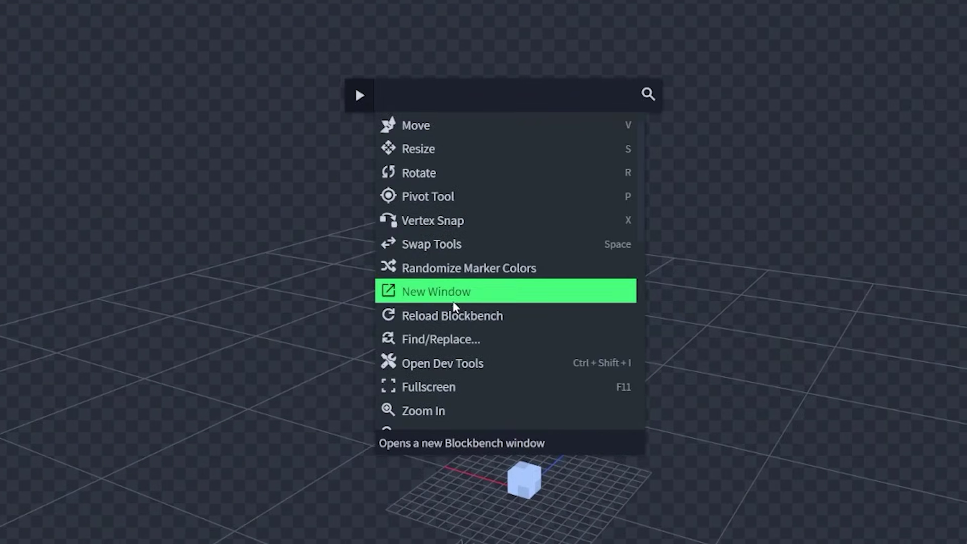
{"action": "scroll", "coordinate": [456, 320], "scroll_direction": "down", "scroll_amount": 3}
{"action": "scroll", "coordinate": [480, 343], "scroll_direction": "down", "scroll_amount": 3}
{"action": "scroll", "coordinate": [479, 344], "scroll_direction": "up", "scroll_amount": 6}
{"action": "scroll", "coordinate": [477, 342], "scroll_direction": "up", "scroll_amount": 5}
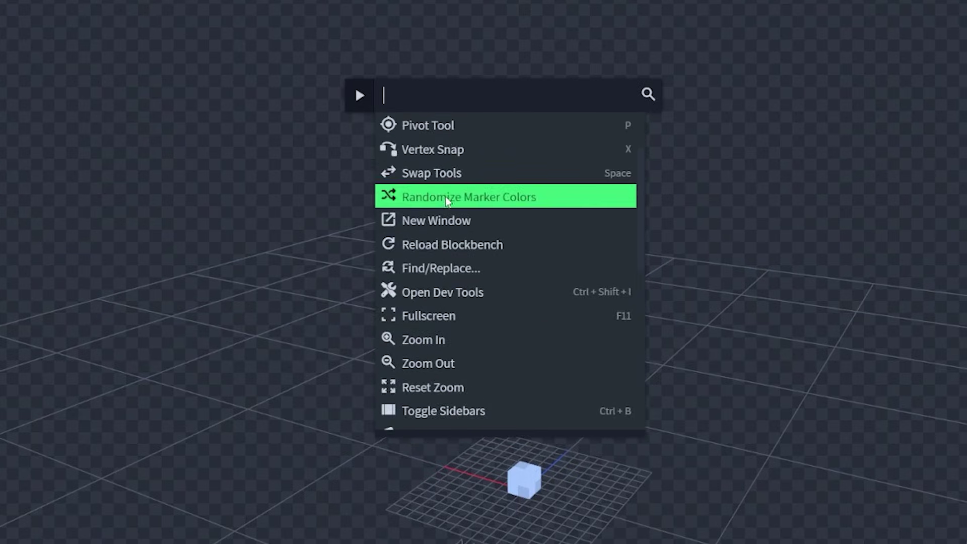
{"action": "left_click", "coordinate": [438, 67]}
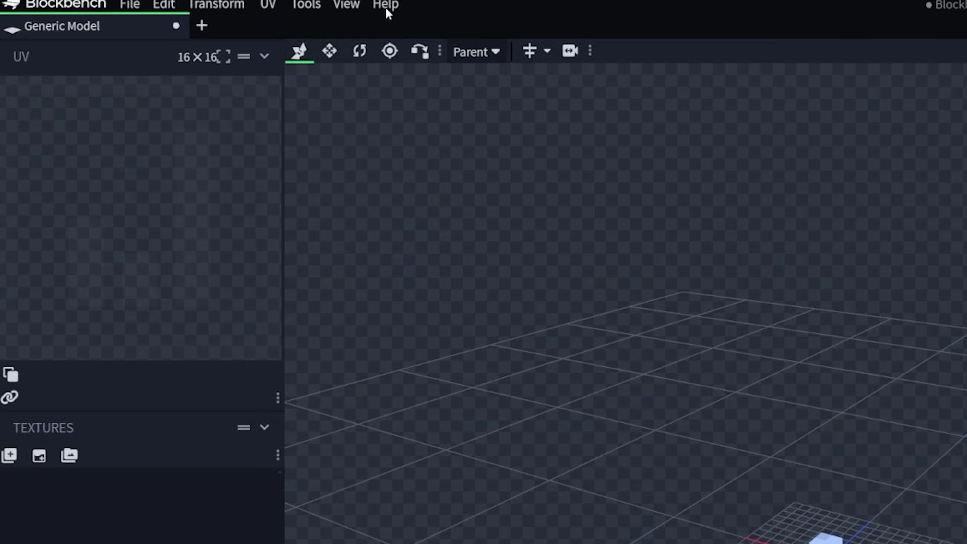
{"action": "left_click", "coordinate": [385, 5]}
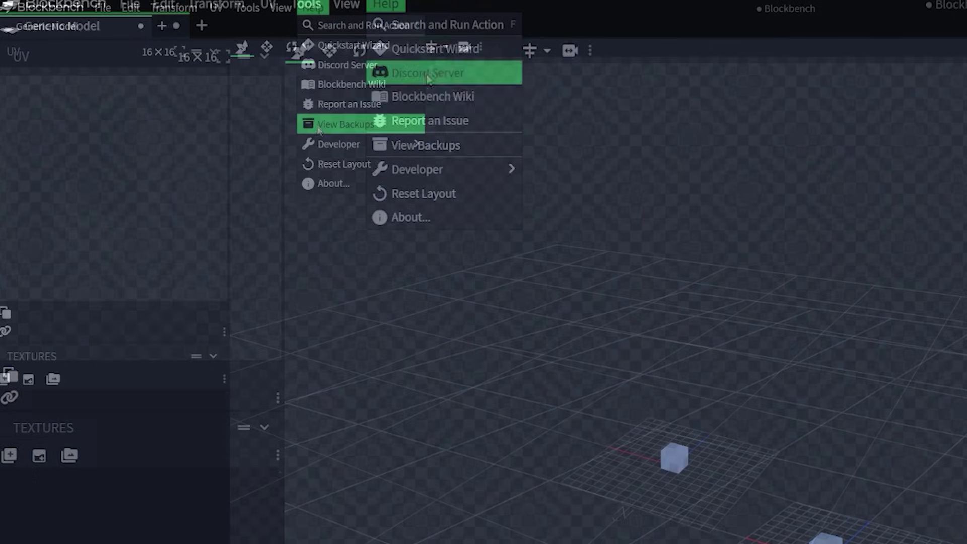
Step: Look through the automatic backups without restoring any, then reset the layout from the Help menu
{"action": "left_click", "coordinate": [345, 124]}
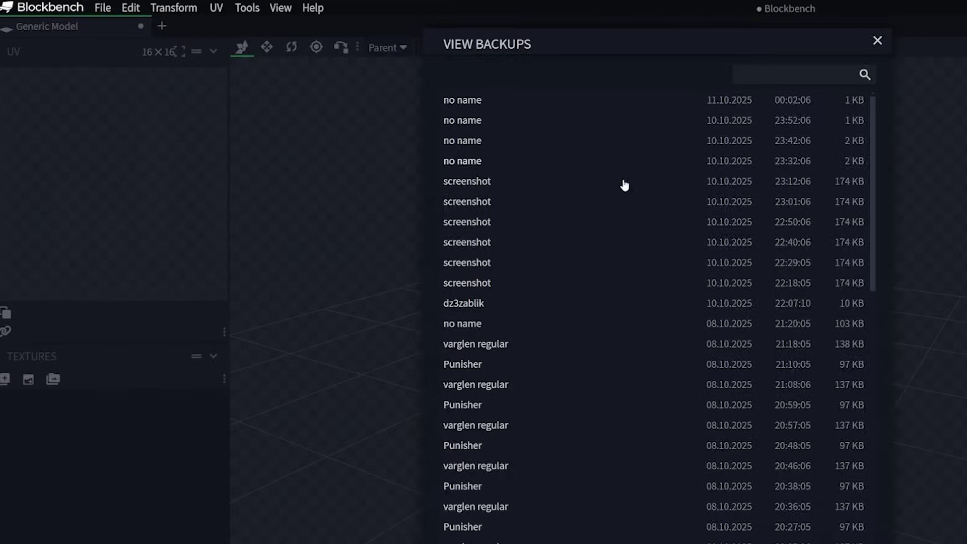
{"action": "scroll", "coordinate": [516, 181], "scroll_direction": "down", "scroll_amount": 10}
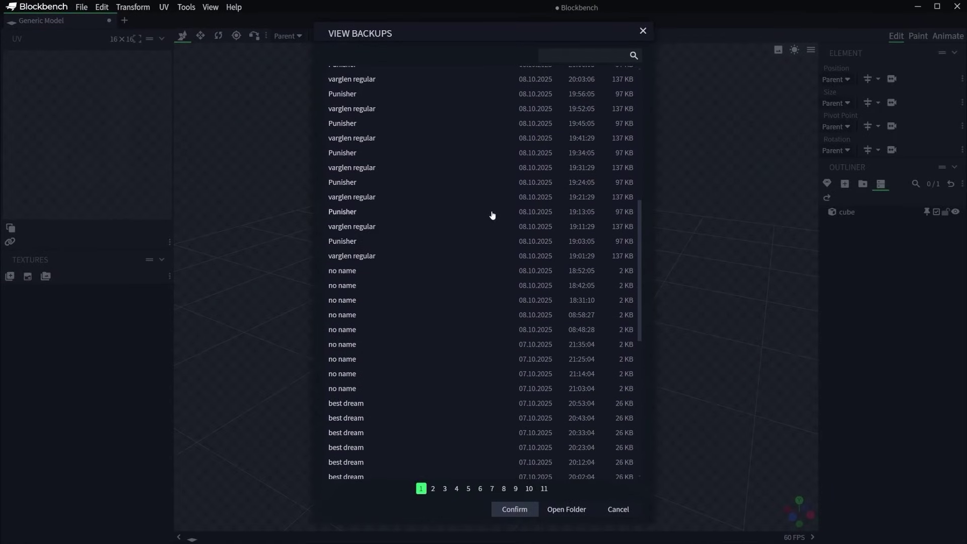
{"action": "scroll", "coordinate": [492, 217], "scroll_direction": "down", "scroll_amount": 2}
{"action": "scroll", "coordinate": [492, 217], "scroll_direction": "up", "scroll_amount": 10}
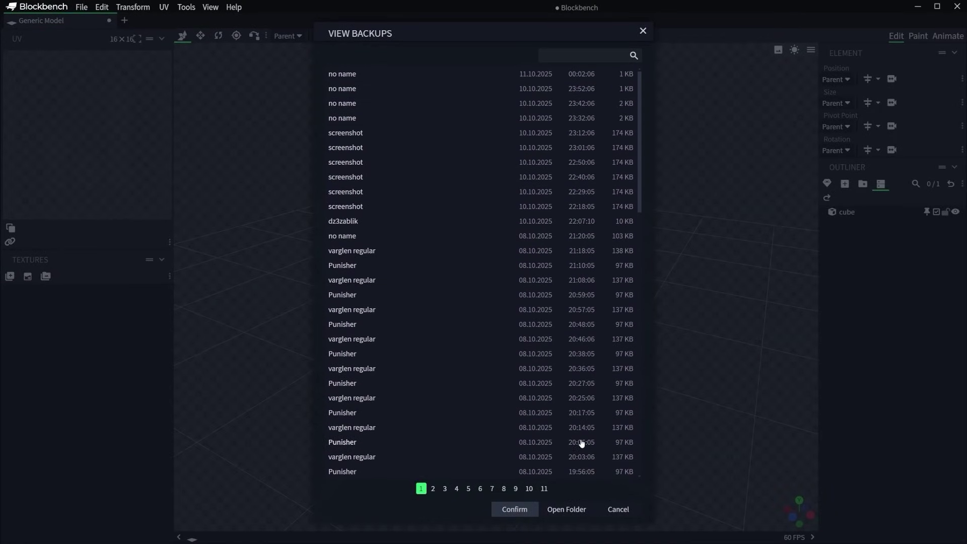
{"action": "left_click", "coordinate": [617, 509]}
{"action": "left_click", "coordinate": [235, 6]}
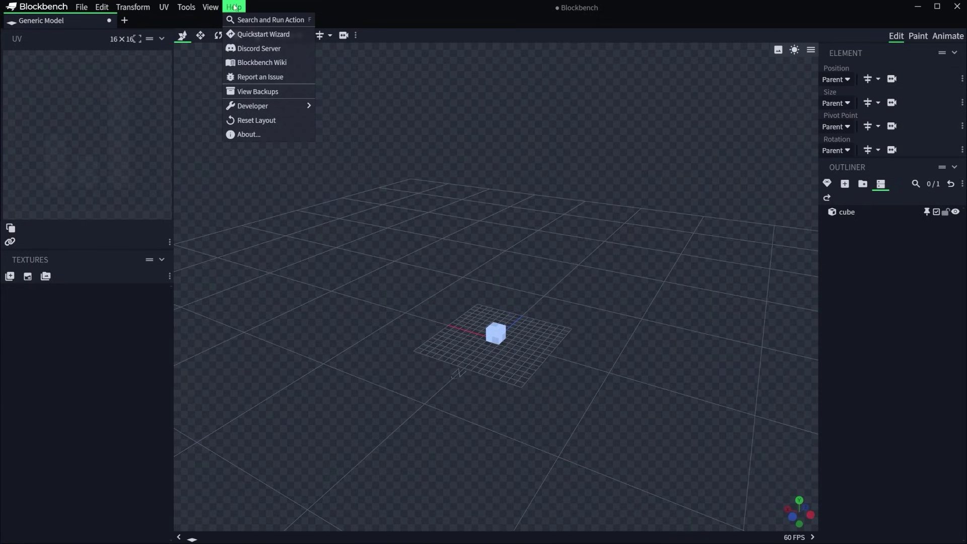
{"action": "mouse_move", "coordinate": [250, 110]}
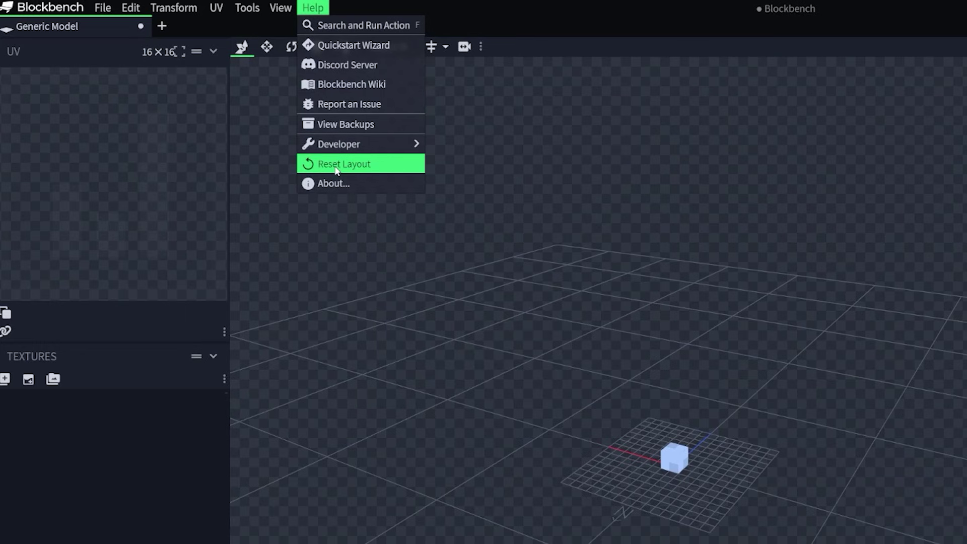
{"action": "left_click", "coordinate": [362, 169]}
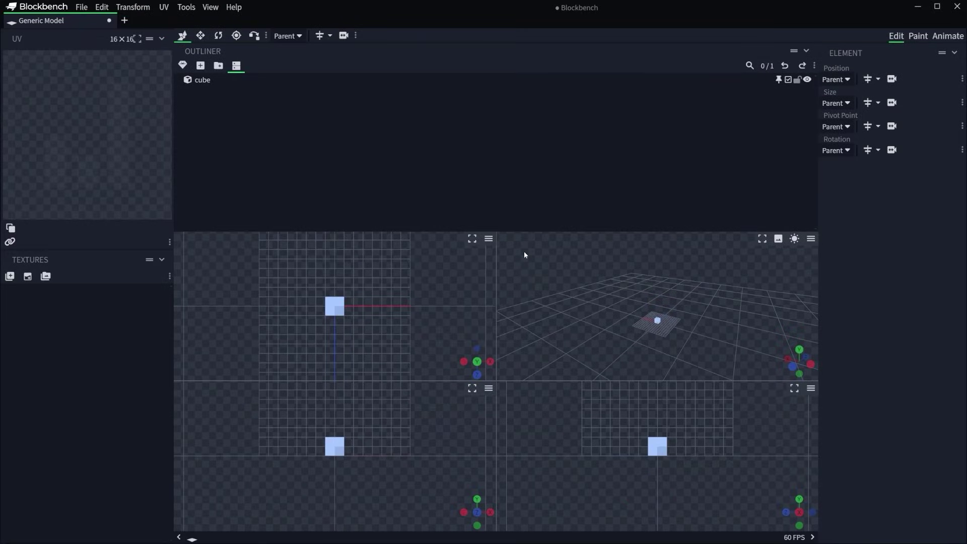